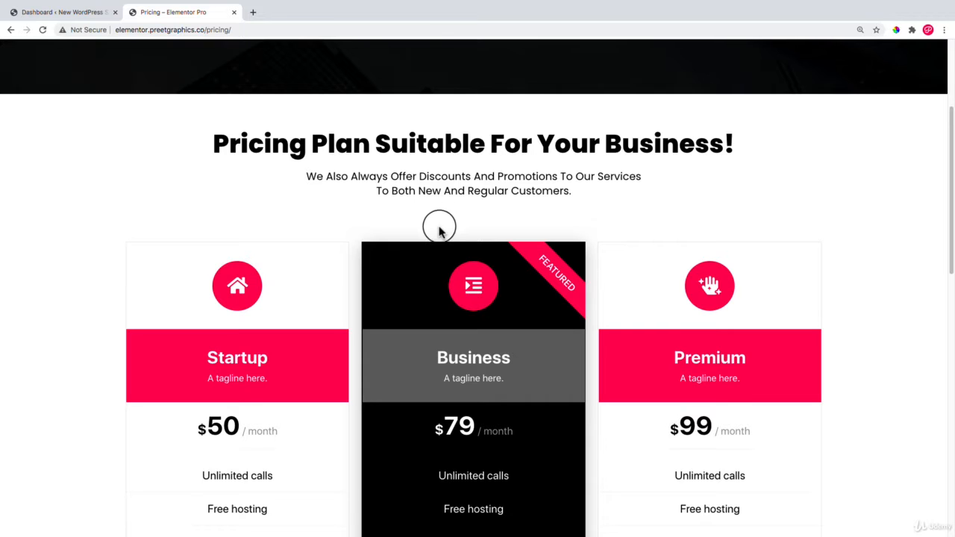
# Examine the three pricing plan cards and the start of the detailed overview on the reference pricing page.
pyautogui.scroll(-7, 429, 237)
pyautogui.scroll(9, 412, 207)
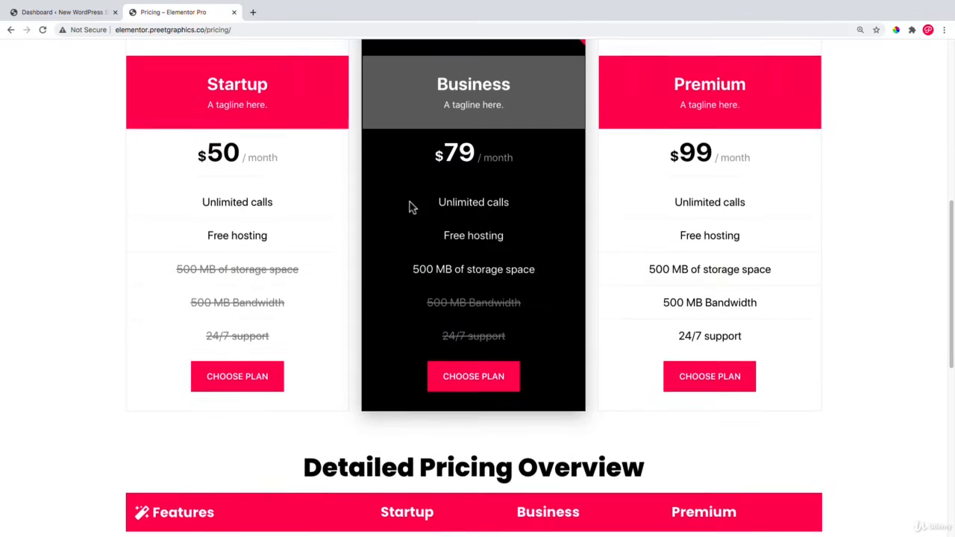
pyautogui.scroll(-6, 412, 207)
pyautogui.scroll(1, 411, 206)
pyautogui.scroll(1, 410, 202)
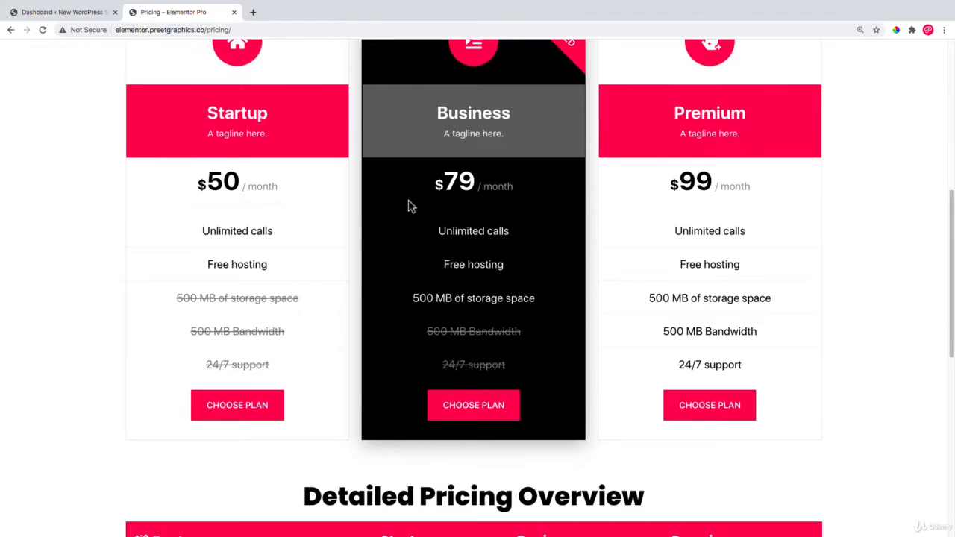
pyautogui.scroll(1, 625, 118)
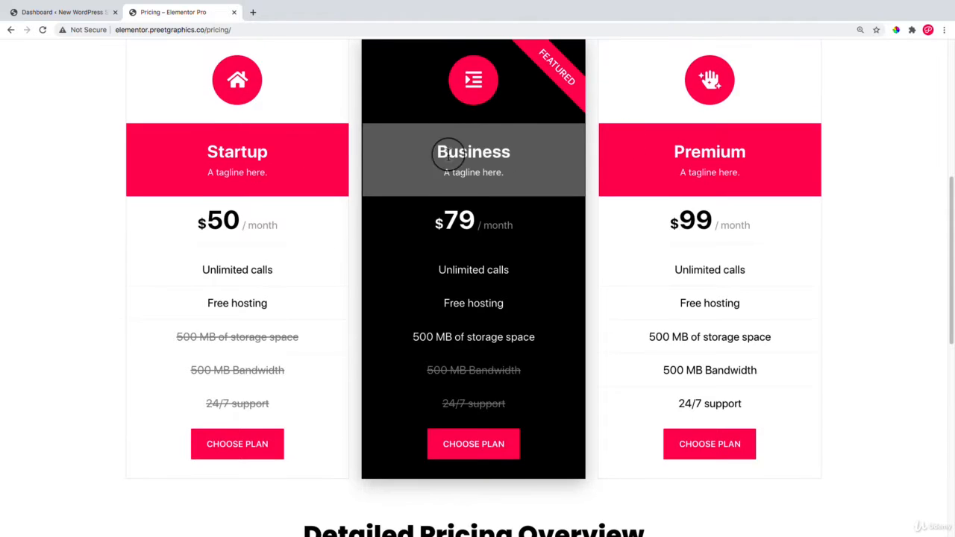
# In the New WordPress Site dashboard, create a new page titled "Pricing" and publish it.
pyautogui.click(67, 12)
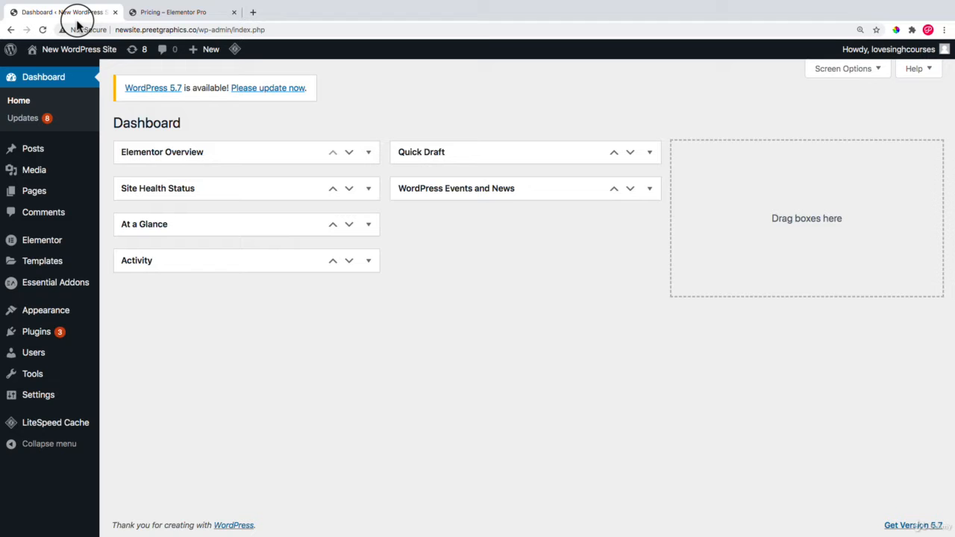
pyautogui.click(37, 196)
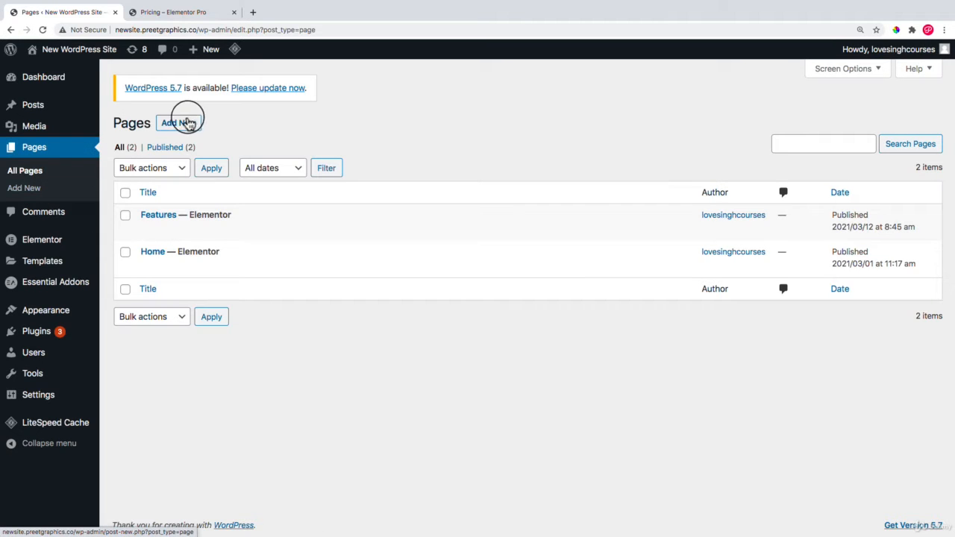
pyautogui.click(186, 124)
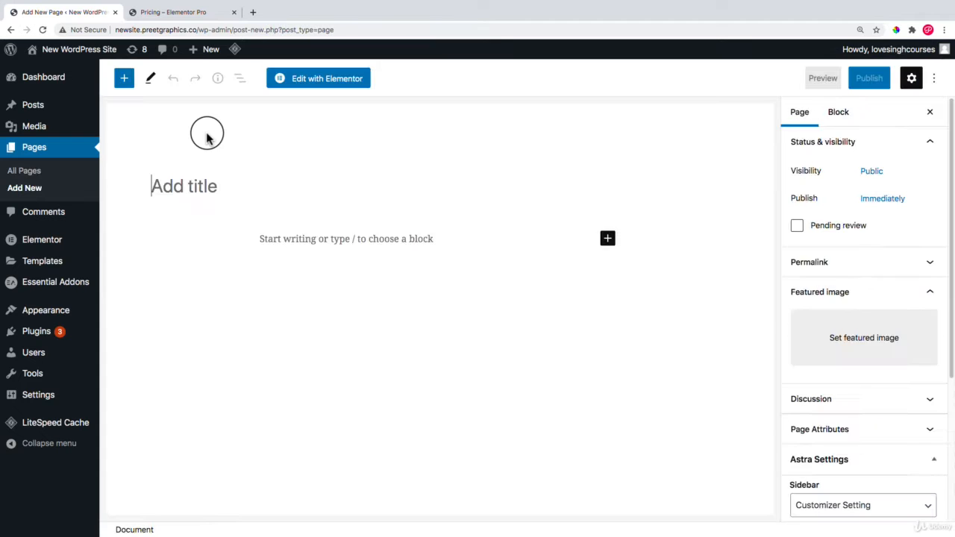
pyautogui.click(177, 182)
pyautogui.write('Pricing')
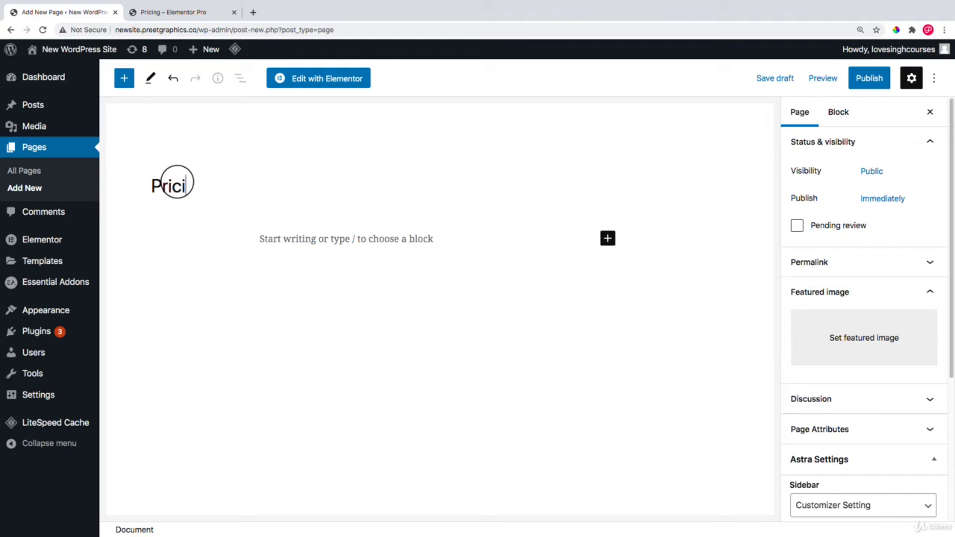
pyautogui.click(864, 78)
pyautogui.click(830, 88)
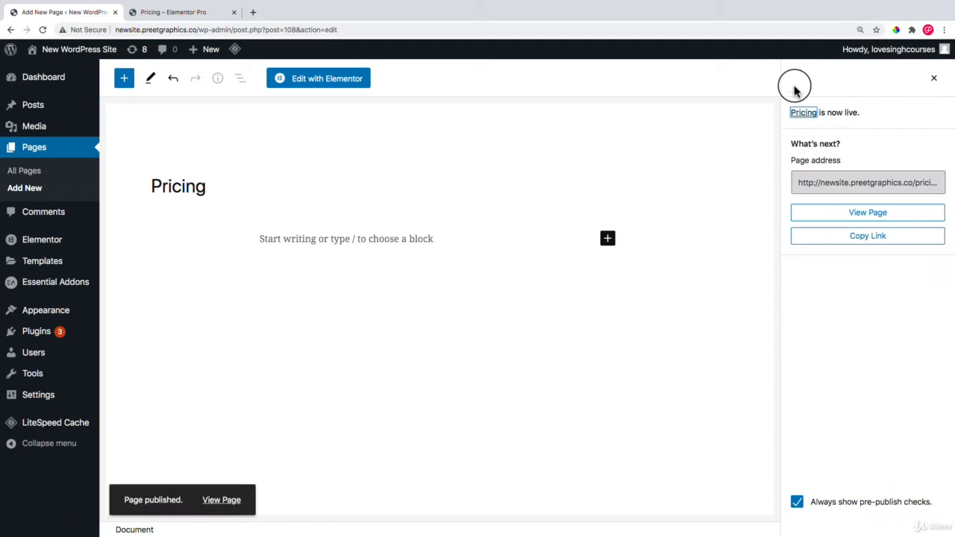
# Open the Pricing page in Elementor and insert the saved Page Header template without importing its document settings.
pyautogui.click(325, 81)
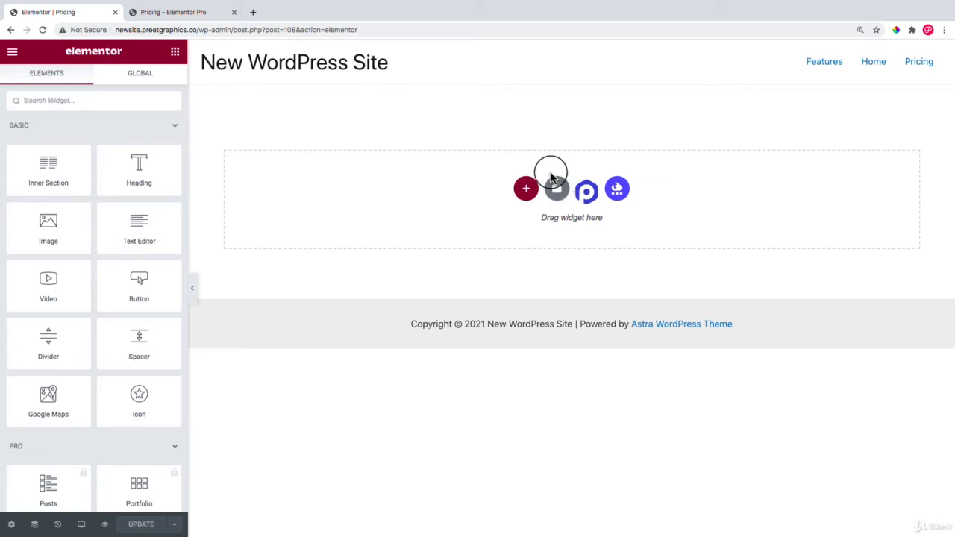
pyautogui.click(559, 193)
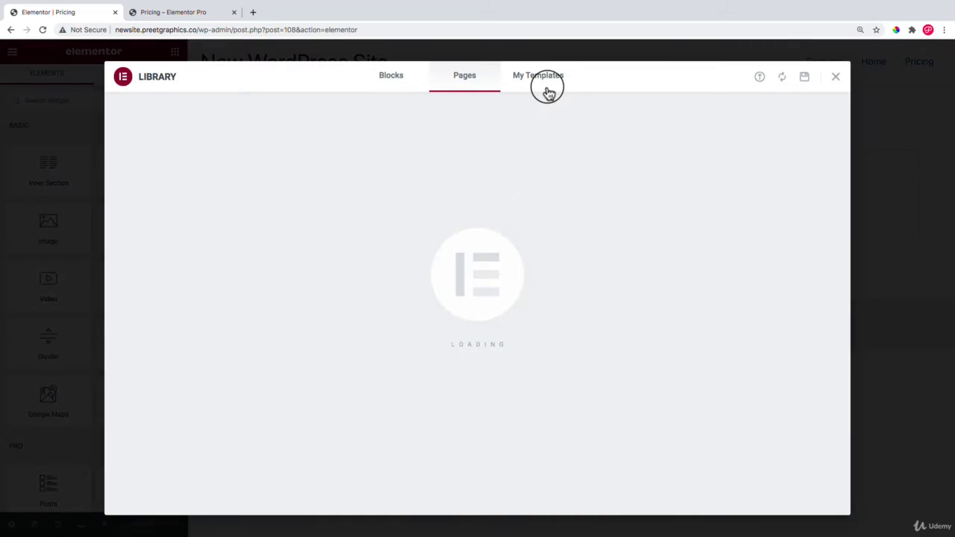
pyautogui.click(546, 90)
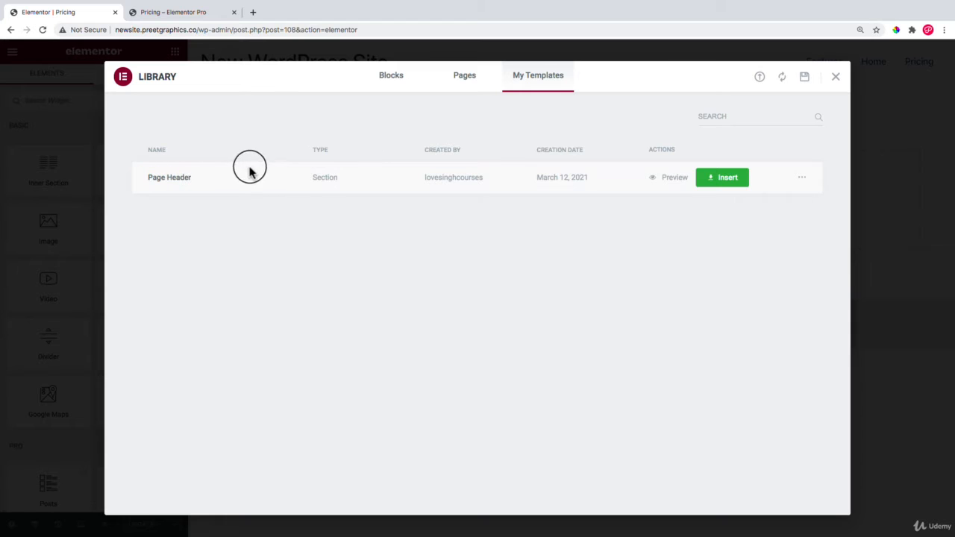
pyautogui.click(734, 172)
pyautogui.click(710, 179)
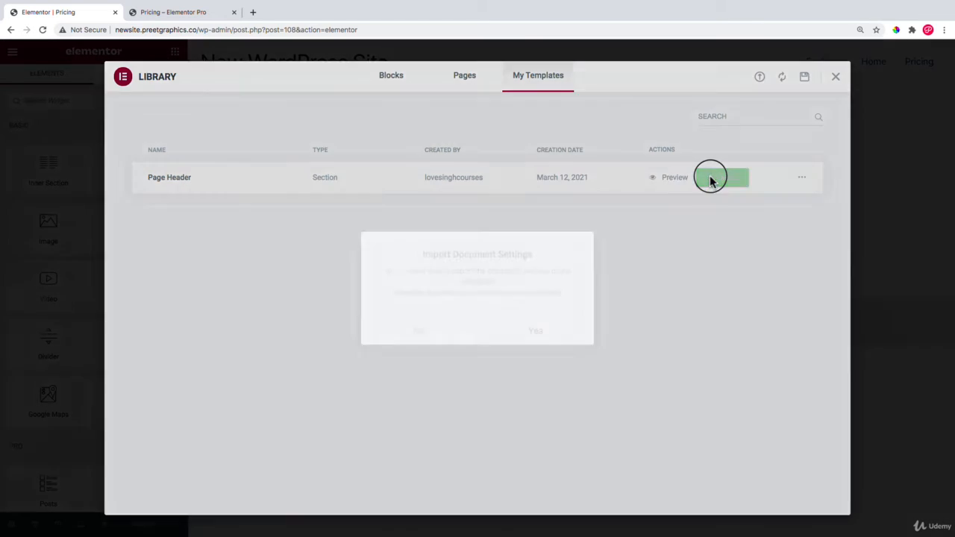
pyautogui.click(421, 333)
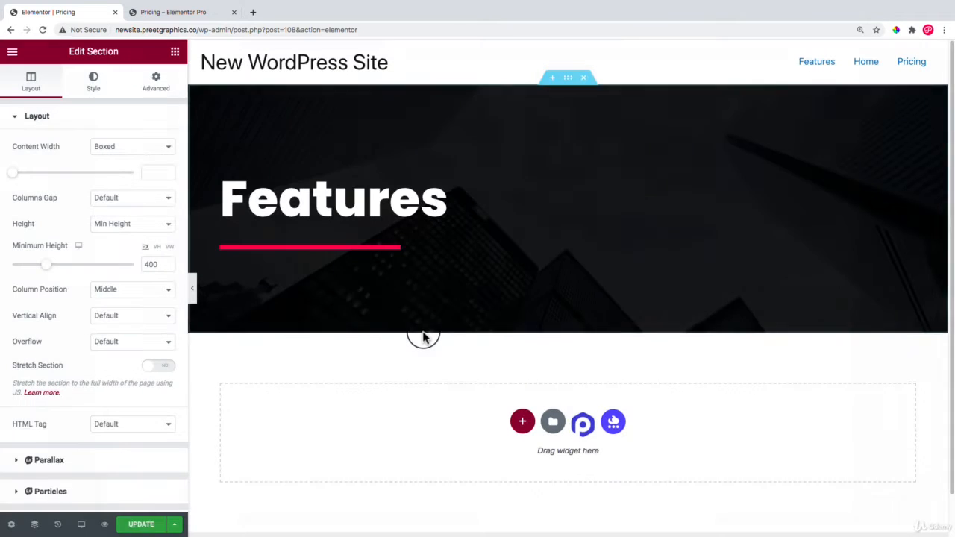
# Change the page header's heading text to "Pricing".
pyautogui.click(195, 290)
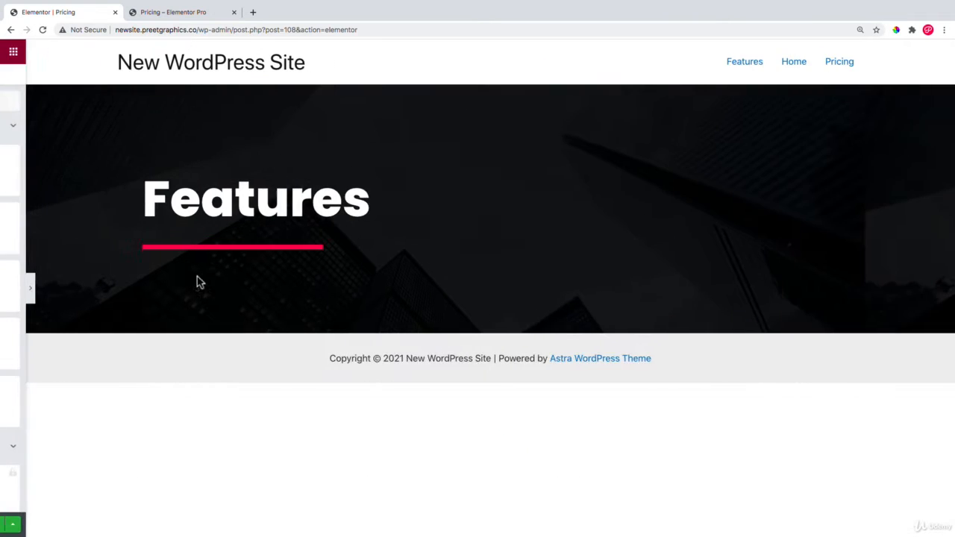
pyautogui.click(4, 289)
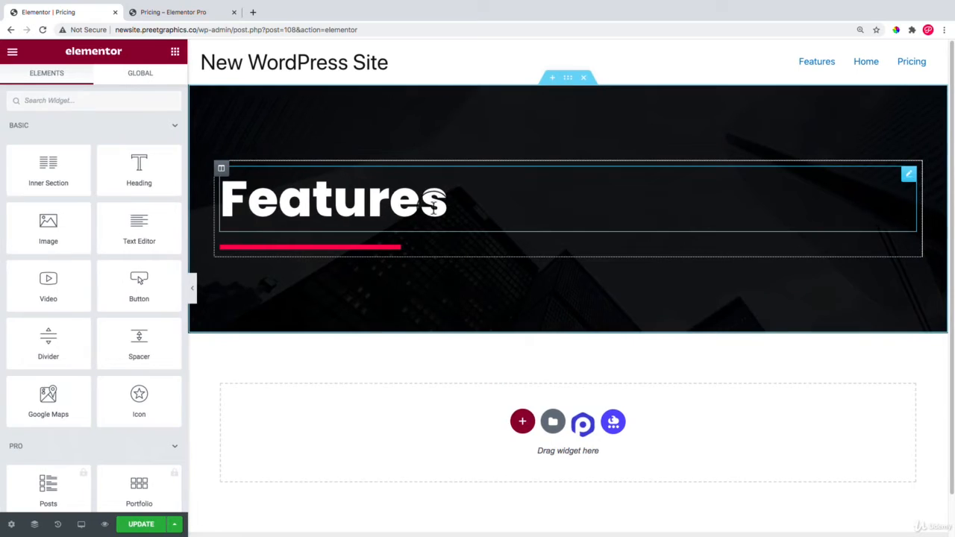
pyautogui.click(403, 195)
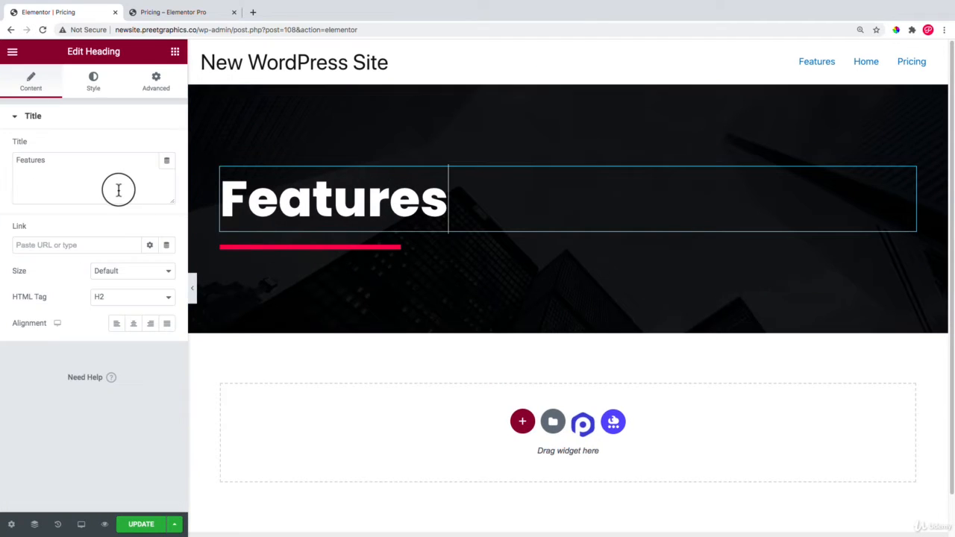
pyautogui.write('Pricing')
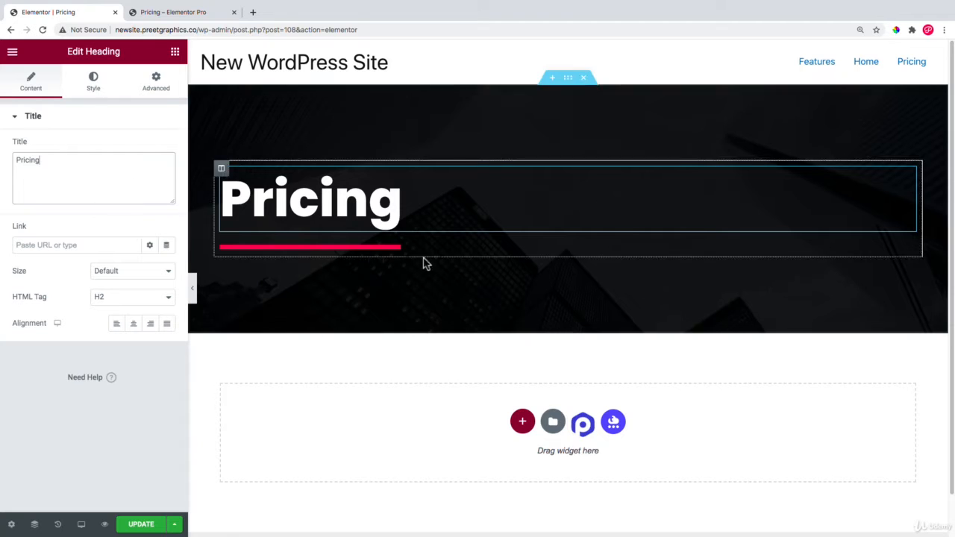
# Check the plan card layout on the reference page and add a section with three equal columns below the header.
pyautogui.scroll(-2, 427, 264)
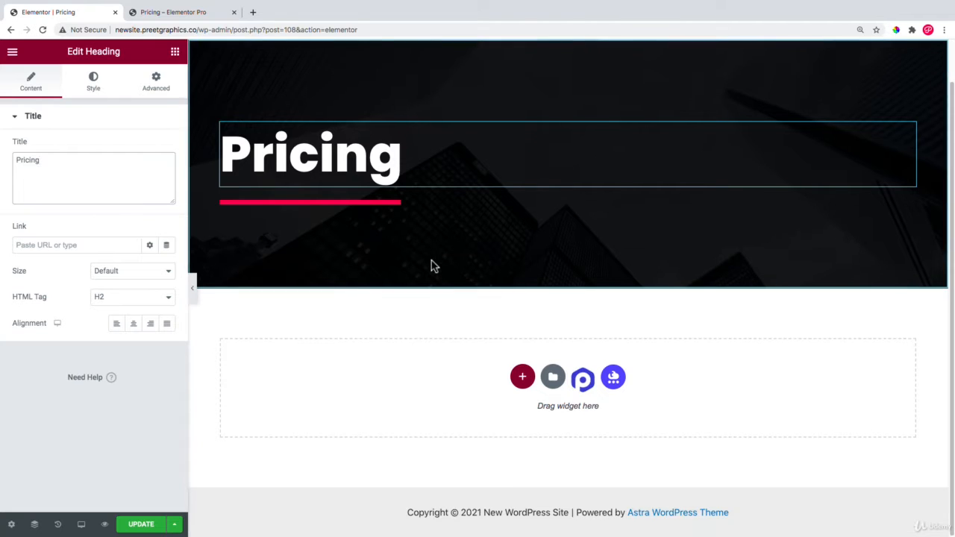
pyautogui.click(176, 13)
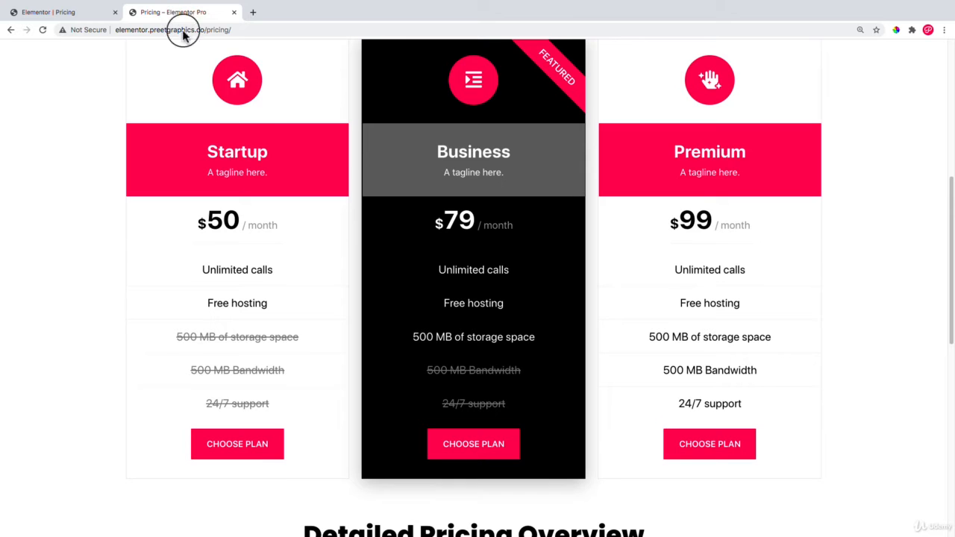
pyautogui.scroll(2, 351, 154)
pyautogui.scroll(-1, 134, 108)
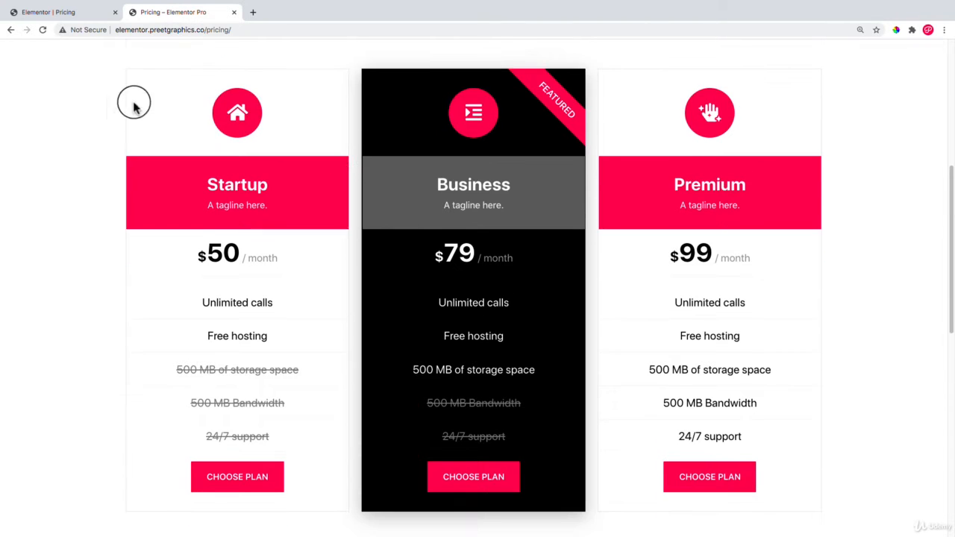
pyautogui.click(64, 12)
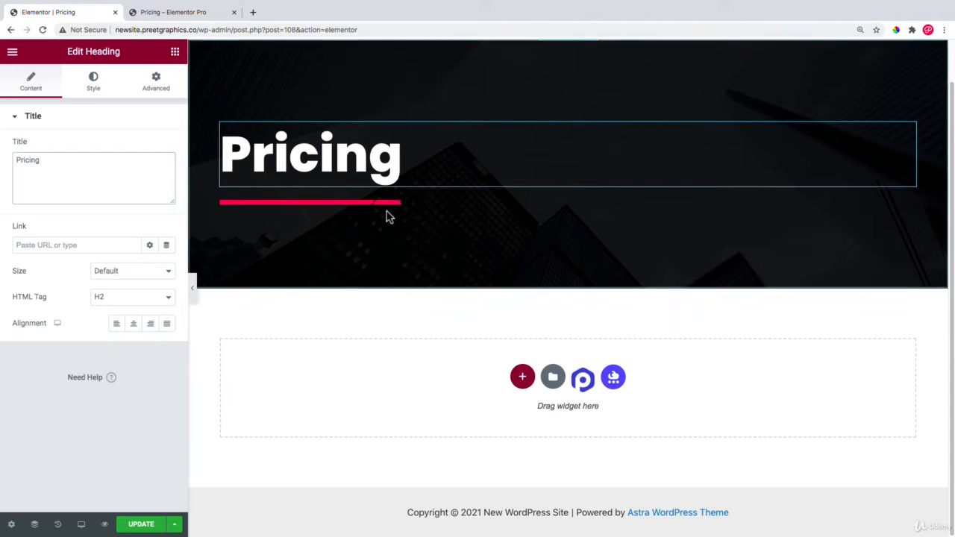
pyautogui.click(514, 377)
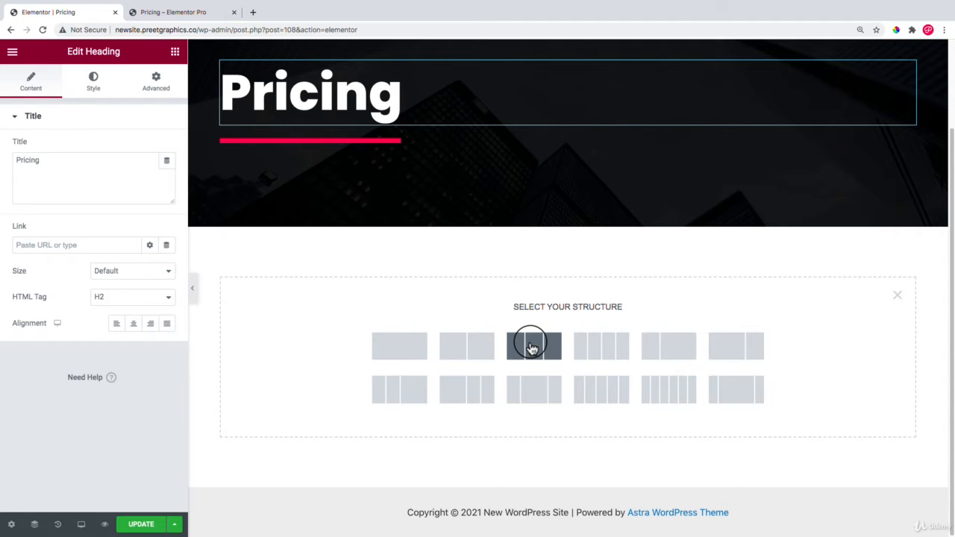
pyautogui.click(532, 349)
# Set the three-column section's padding to 50 px on all sides.
pyautogui.rightClick(571, 255)
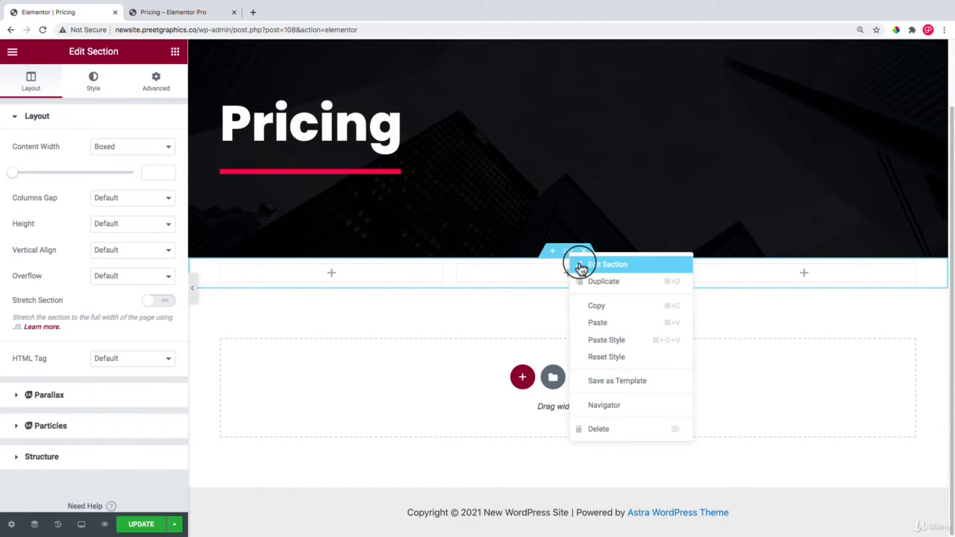
pyautogui.click(580, 266)
pyautogui.click(150, 82)
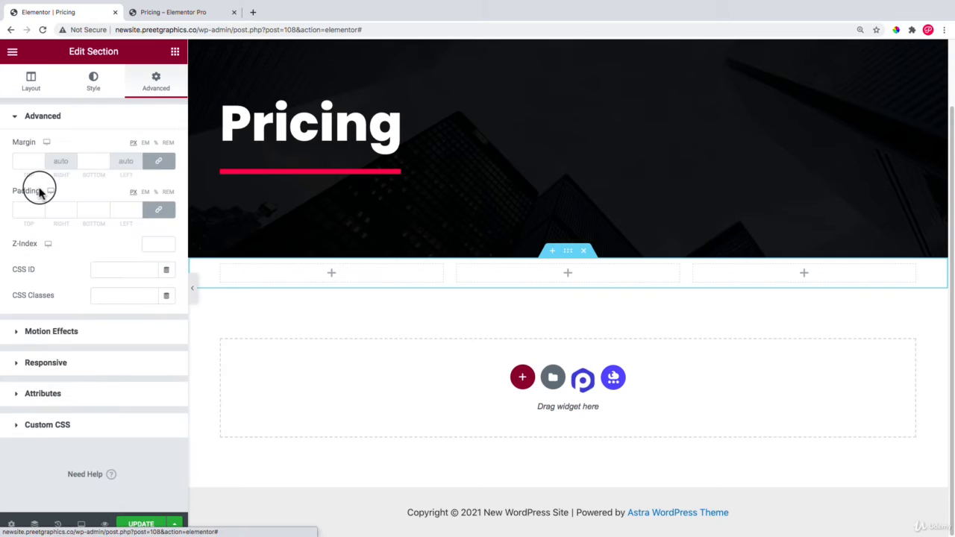
pyautogui.click(24, 210)
pyautogui.write('50')
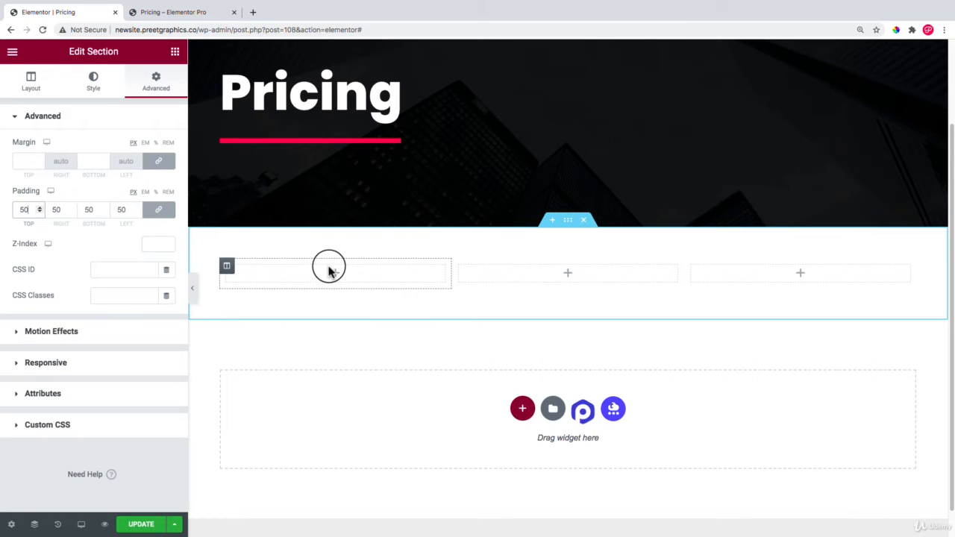
# Search the widgets for "pricing" and place the Essential Addons Pricing Table in the section's first column.
pyautogui.click(12, 51)
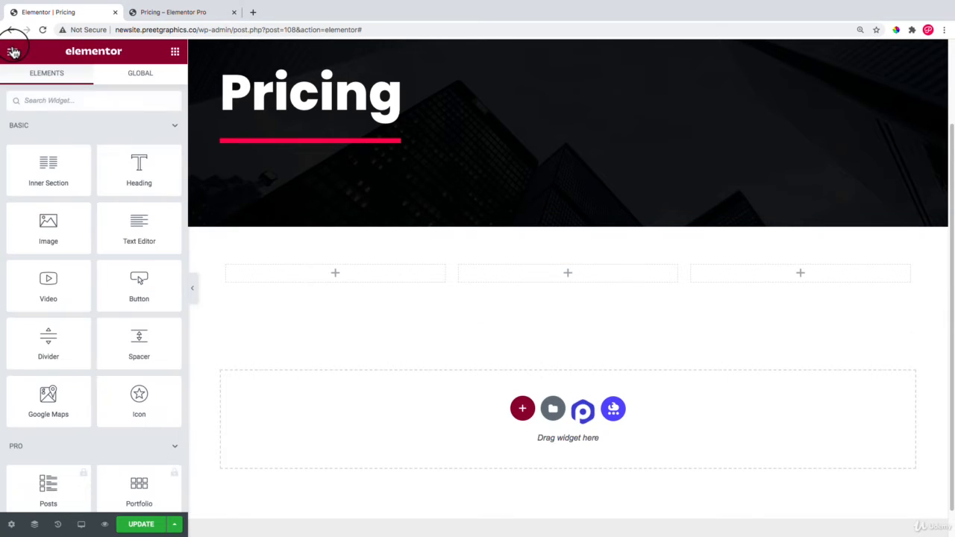
pyautogui.write('pricing')
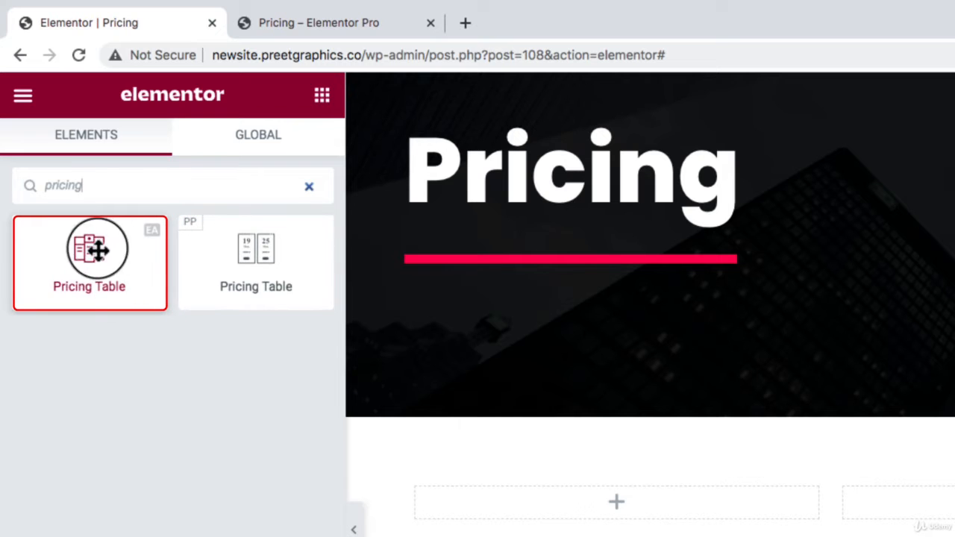
pyautogui.moveTo(90, 265); pyautogui.dragTo(559, 507)
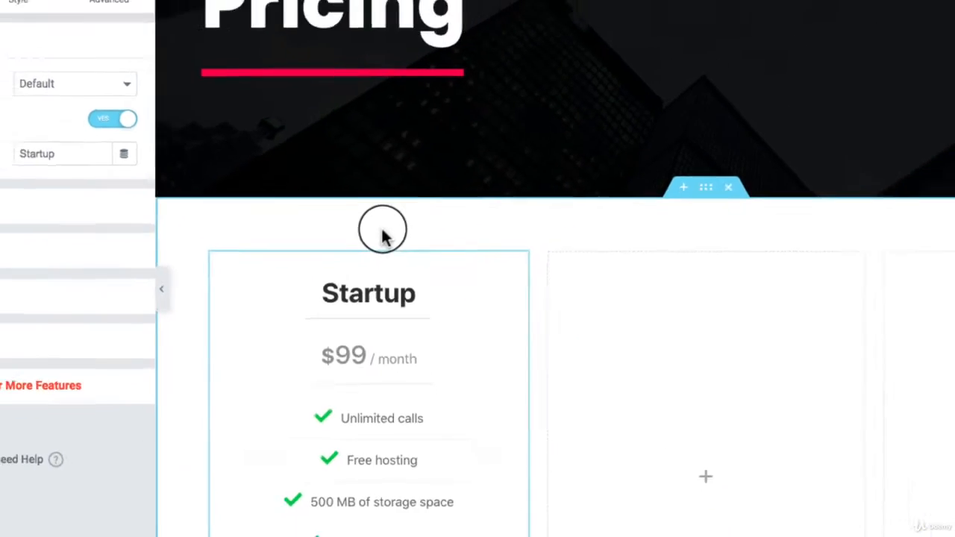
pyautogui.scroll(-3, 413, 219)
pyautogui.scroll(3, 413, 218)
pyautogui.scroll(-1, 413, 219)
pyautogui.scroll(-2, 339, 246)
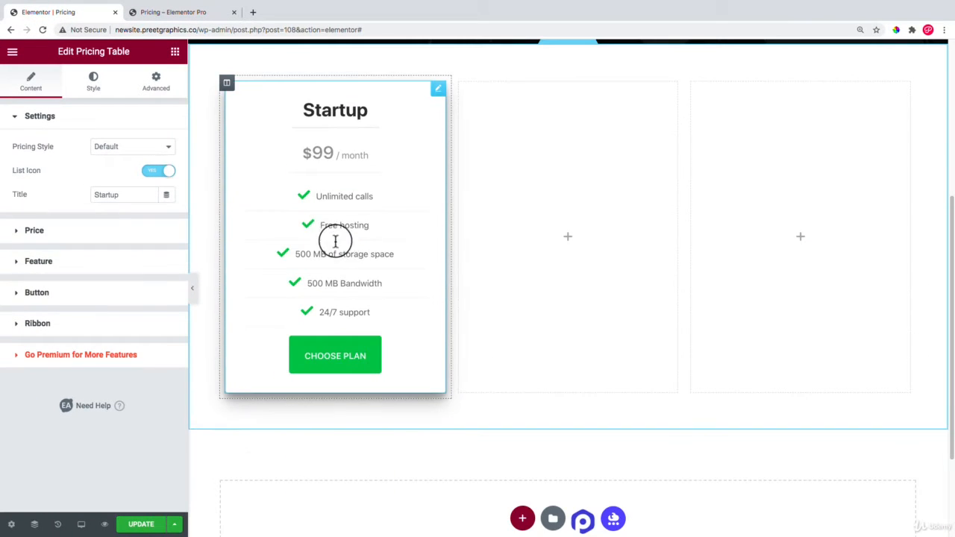
pyautogui.scroll(1, 298, 219)
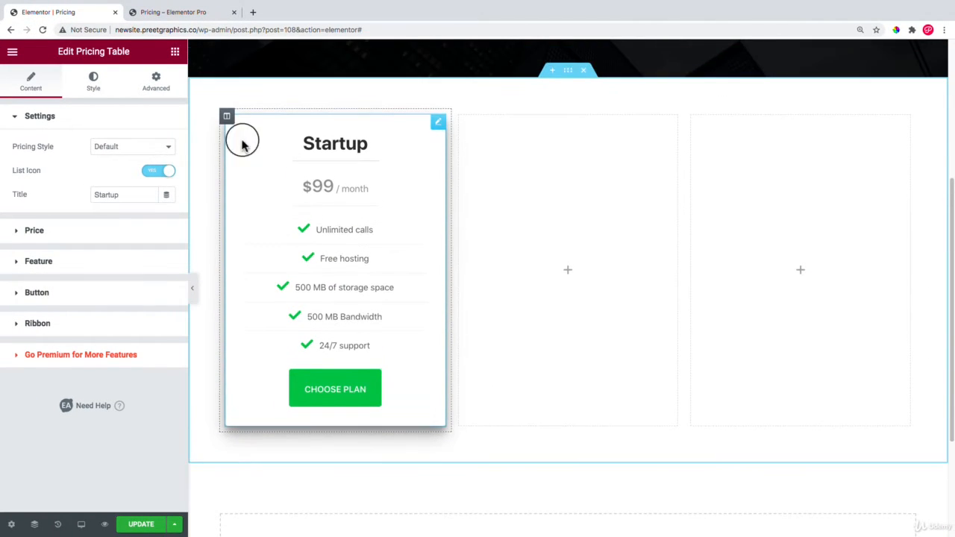
# Copy the "Startup" plan name from the reference pricing page and return to the Elementor editor.
pyautogui.click(186, 12)
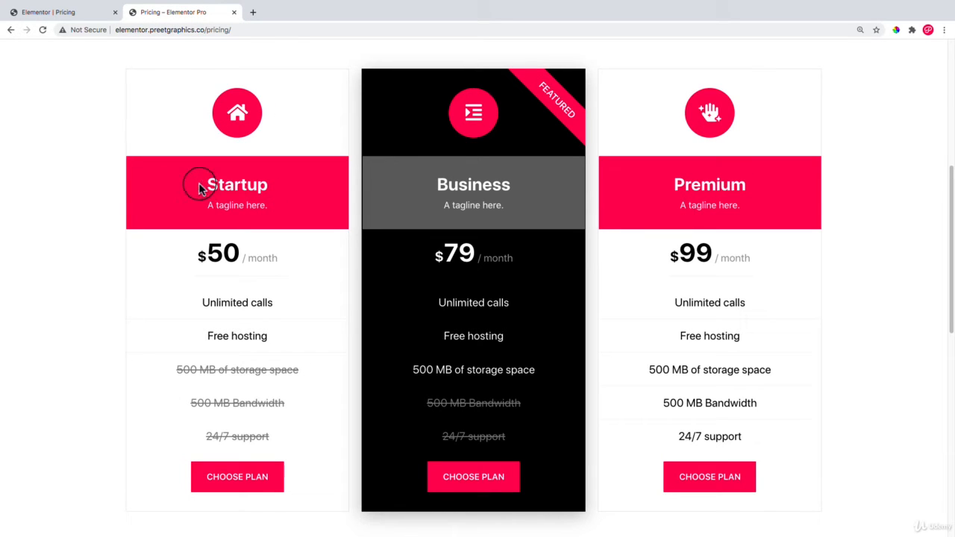
pyautogui.rightClick(274, 187)
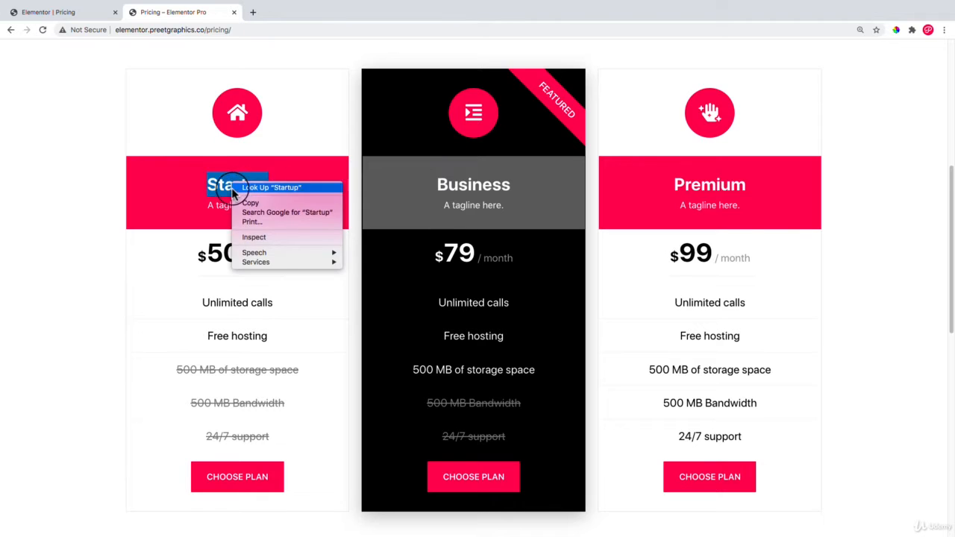
pyautogui.click(280, 202)
pyautogui.click(31, 13)
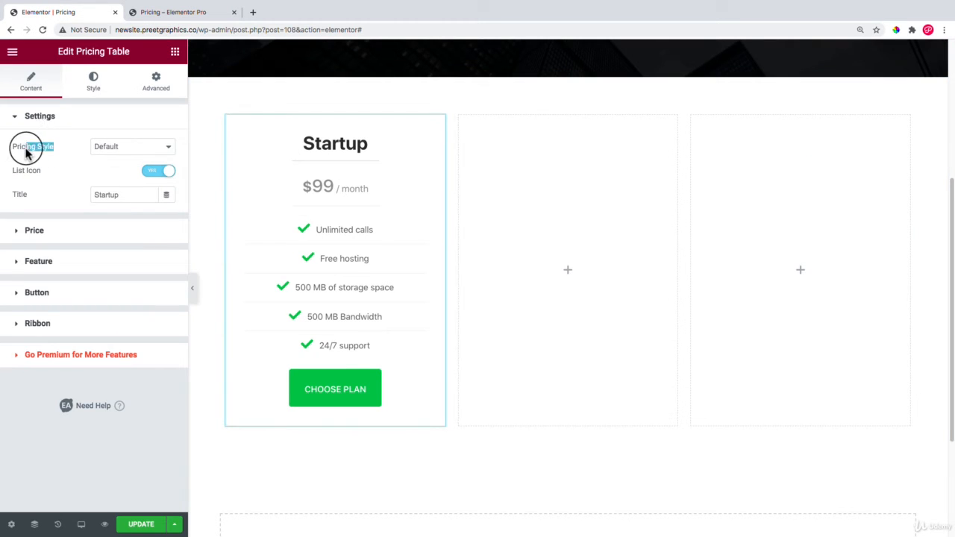
# Set the Startup pricing table's style to Pricing Style 2.
pyautogui.click(121, 149)
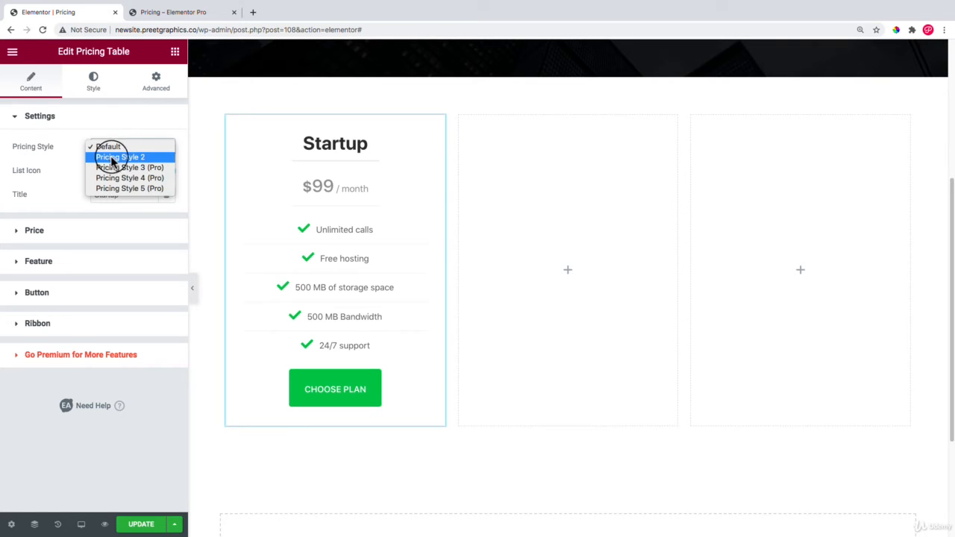
pyautogui.click(179, 129)
pyautogui.click(184, 116)
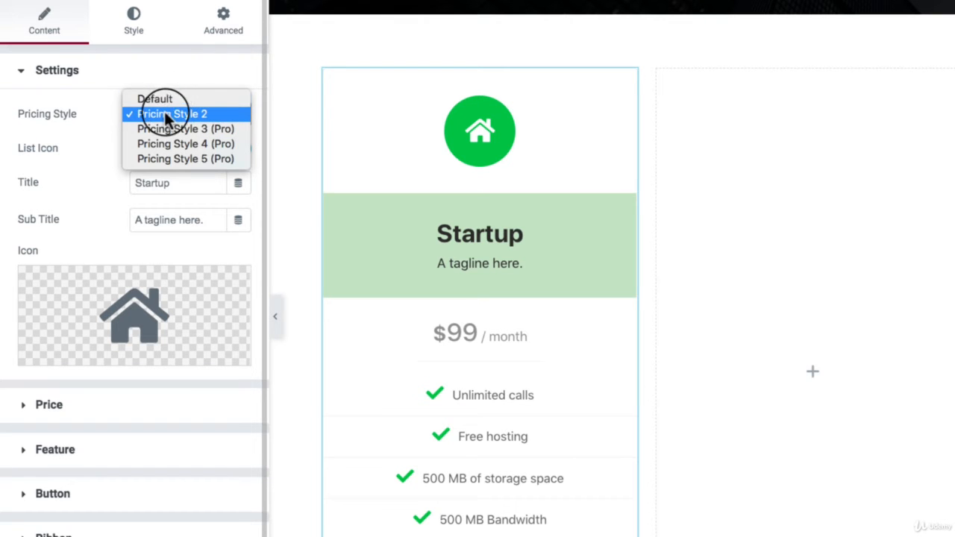
# Set the Startup pricing table's icon background colour to the global Pink.
pyautogui.click(71, 143)
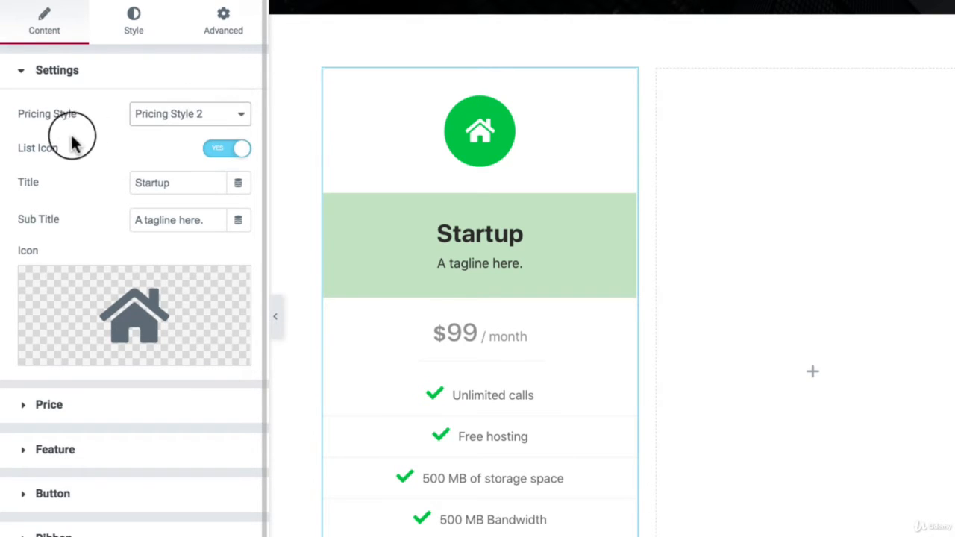
pyautogui.click(128, 33)
pyautogui.scroll(-4, 104, 186)
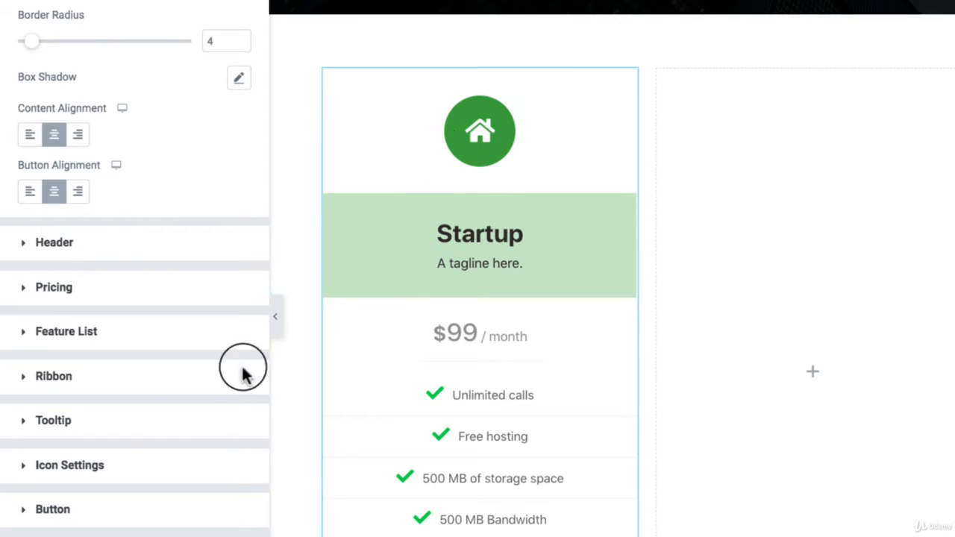
pyautogui.click(72, 482)
pyautogui.scroll(-5, 82, 441)
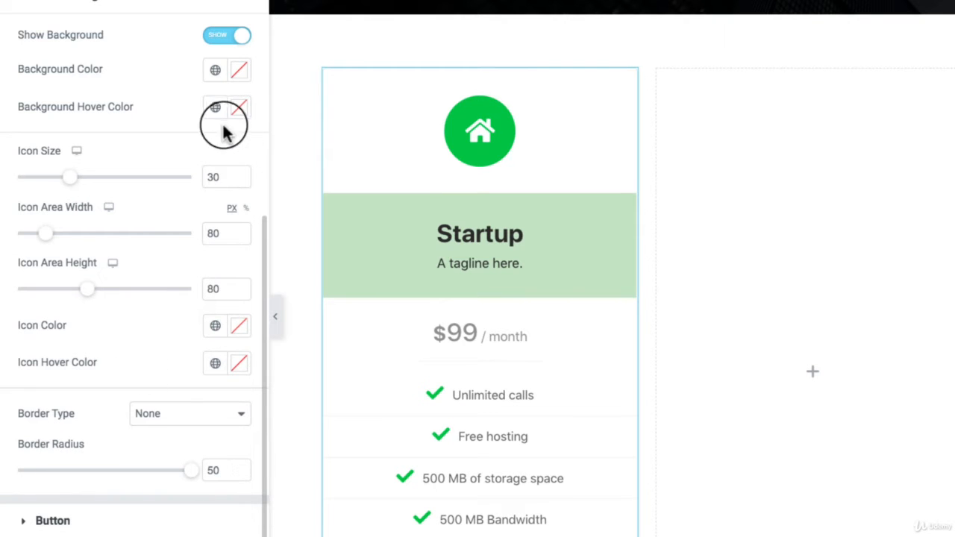
pyautogui.click(217, 71)
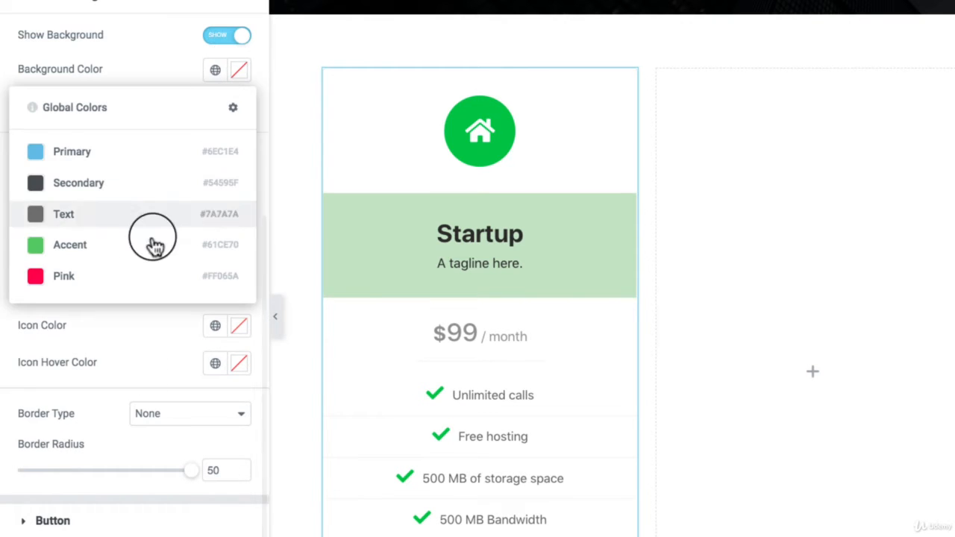
pyautogui.click(96, 273)
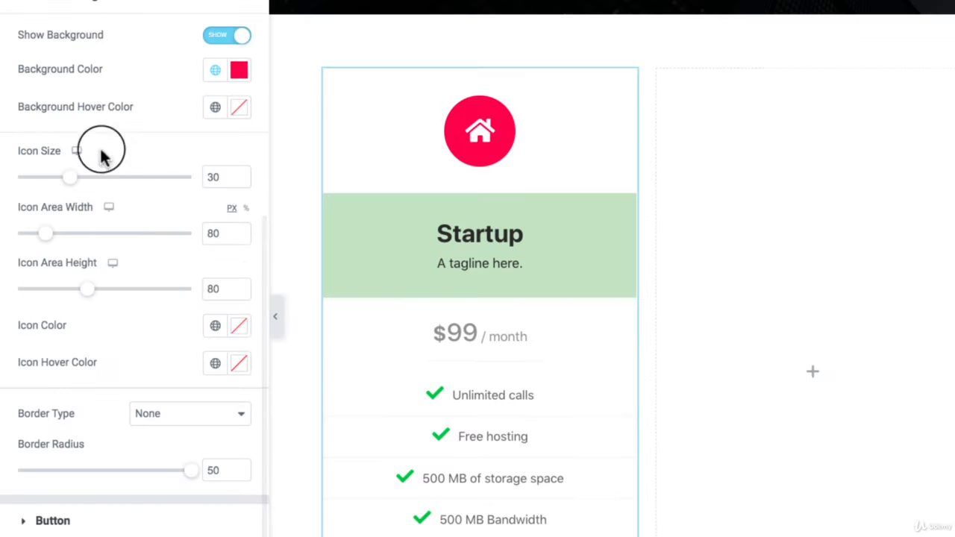
# Set the Startup table header's title background colour to the global Pink.
pyautogui.scroll(5, 106, 153)
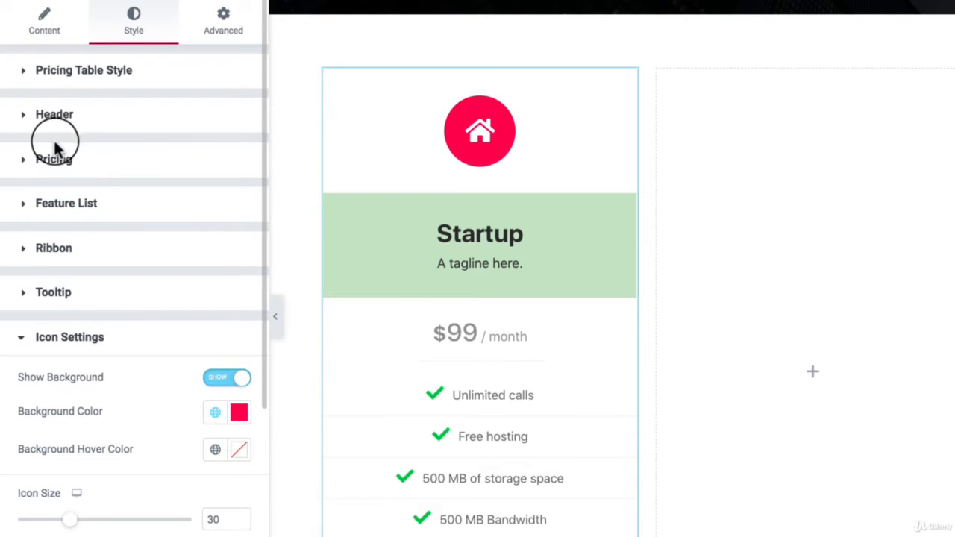
pyautogui.click(60, 118)
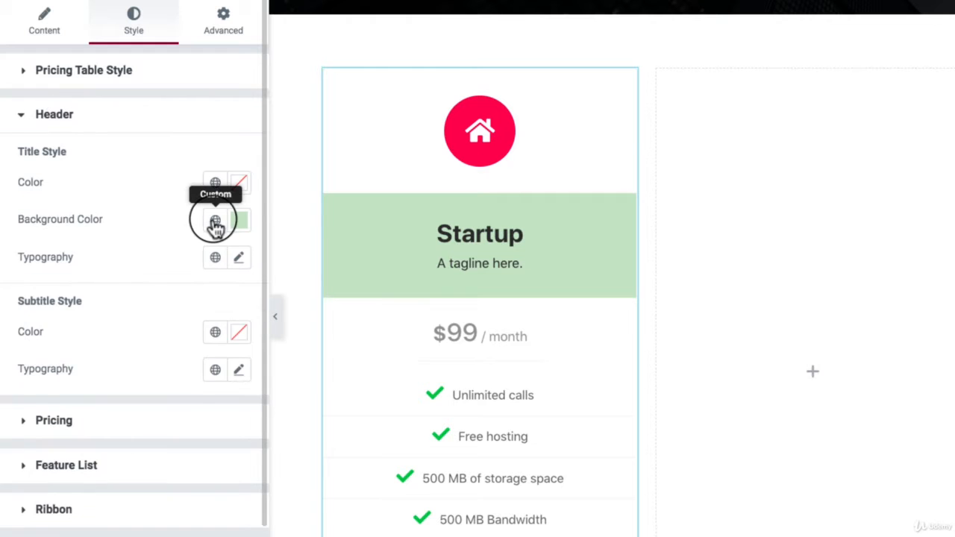
pyautogui.click(215, 219)
pyautogui.click(46, 440)
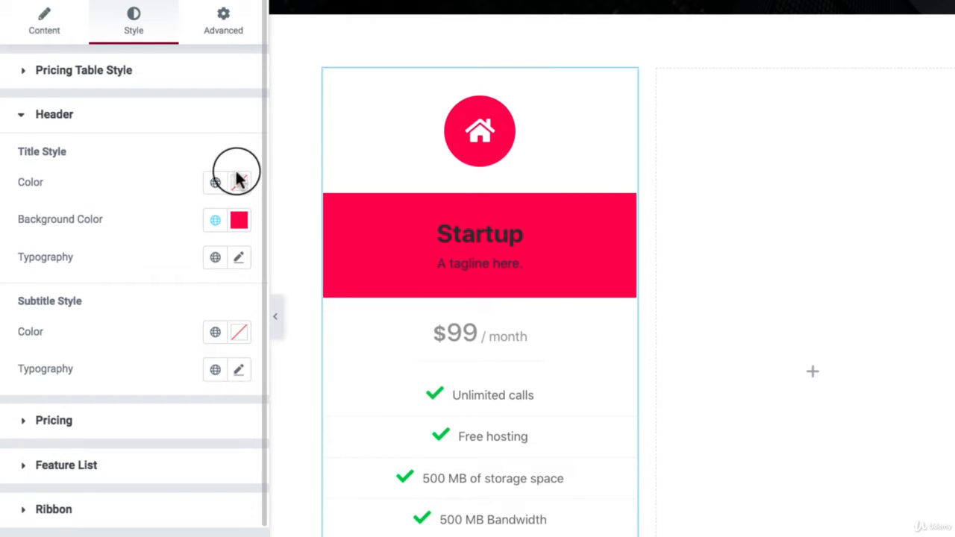
# Set both the title and subtitle colours in the Startup table's header to white, #FFFFFF.
pyautogui.click(239, 182)
pyautogui.moveTo(119, 290); pyautogui.dragTo(4, 192)
pyautogui.click(136, 167)
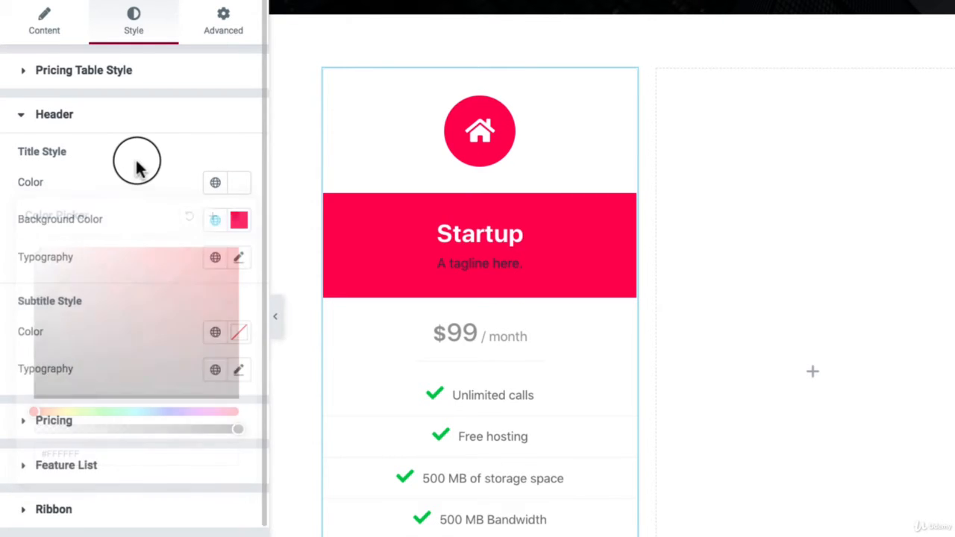
pyautogui.click(237, 331)
pyautogui.moveTo(112, 477); pyautogui.dragTo(7, 411)
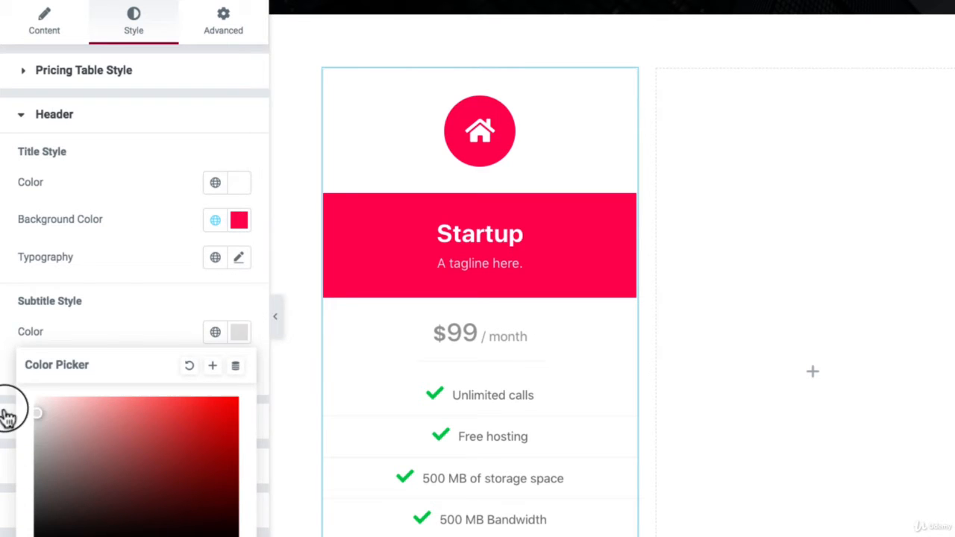
pyautogui.click(47, 335)
# Set the Startup table's original price colour to #000000 and its typography size to 42 px.
pyautogui.scroll(-3, 564, 262)
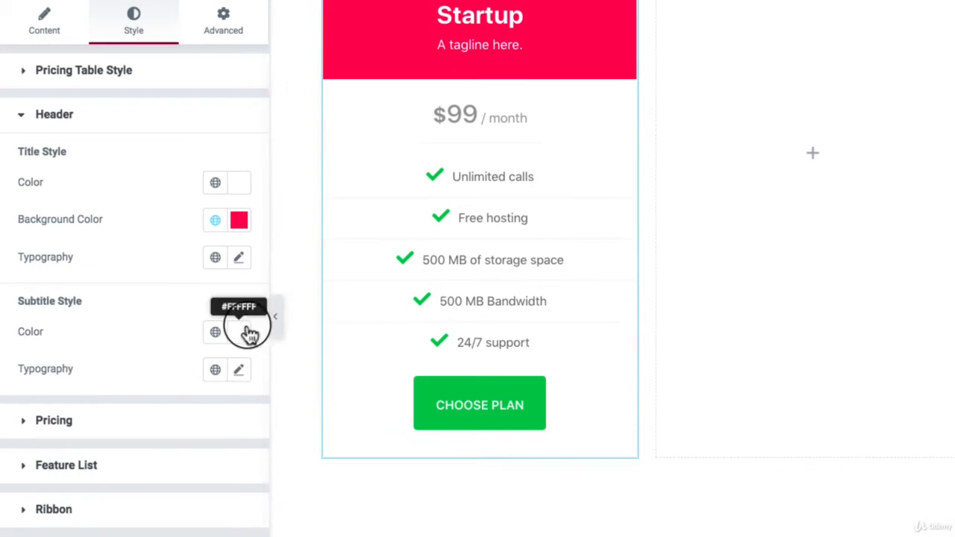
pyautogui.scroll(-1, 139, 320)
pyautogui.click(49, 388)
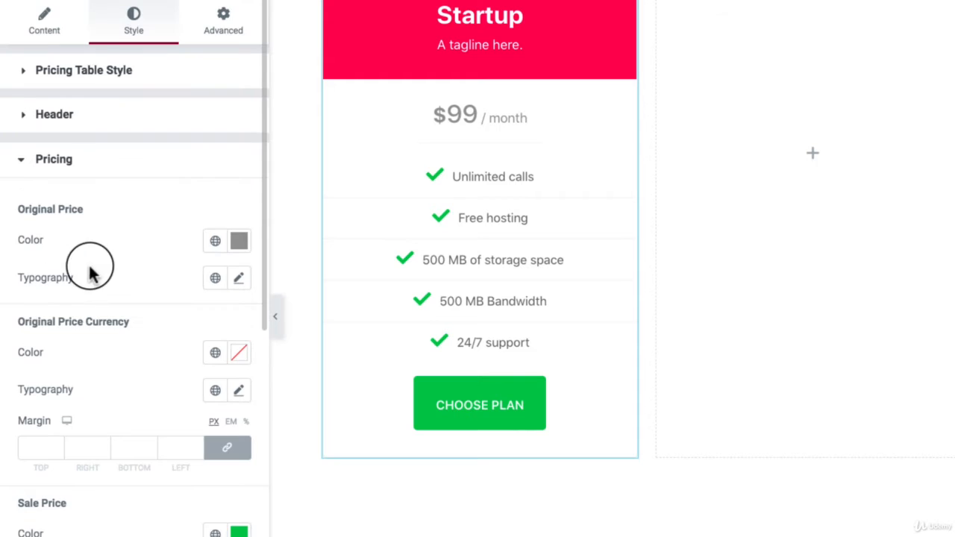
pyautogui.click(239, 240)
pyautogui.moveTo(155, 433); pyautogui.dragTo(4, 507)
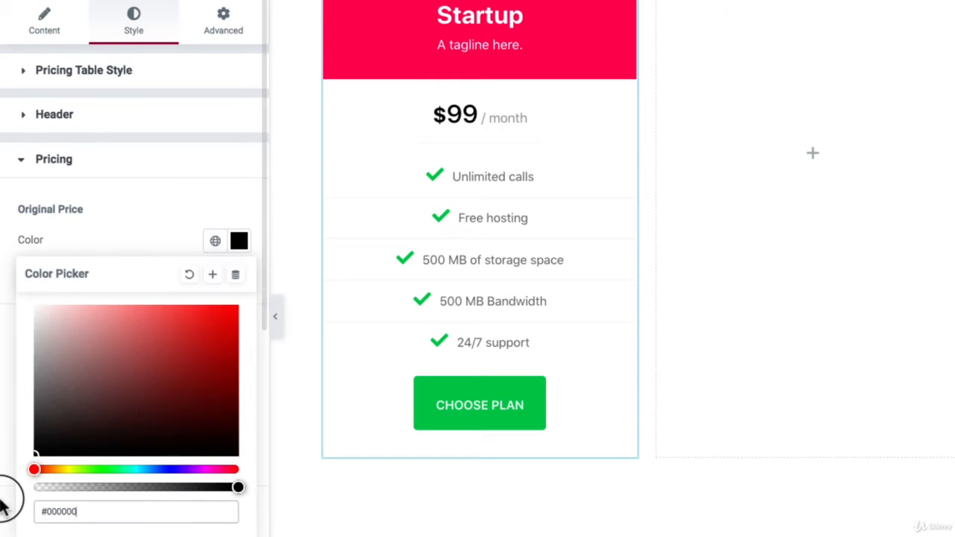
pyautogui.click(100, 209)
pyautogui.click(238, 278)
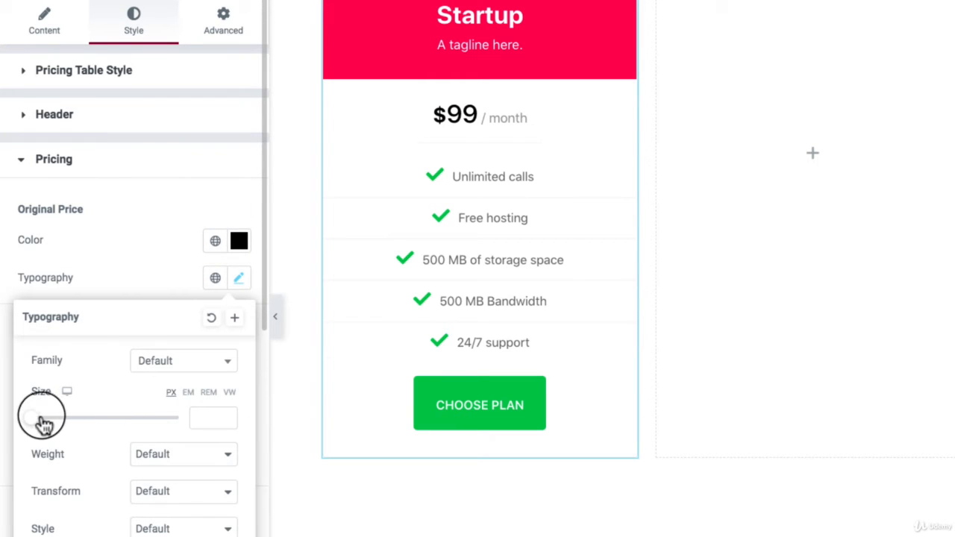
pyautogui.moveTo(38, 420); pyautogui.dragTo(65, 423)
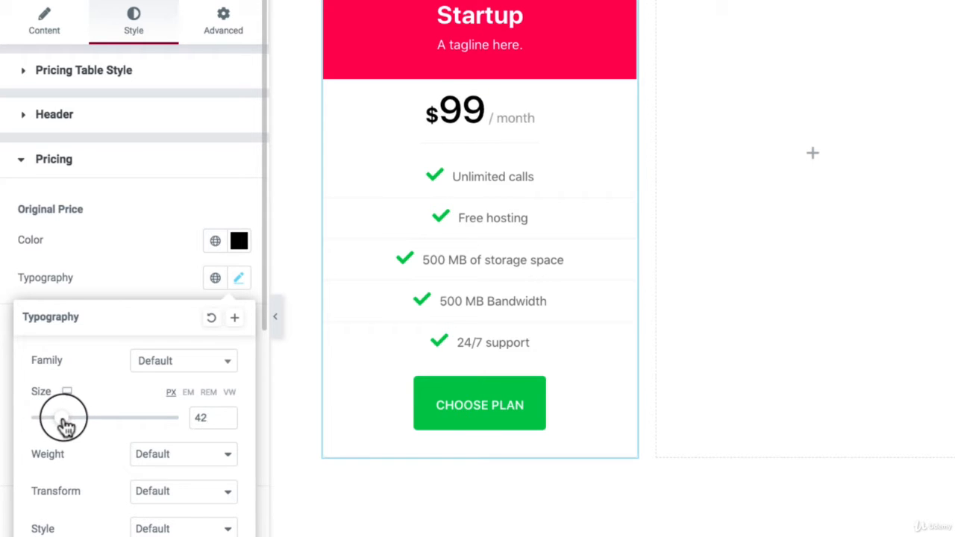
pyautogui.click(145, 160)
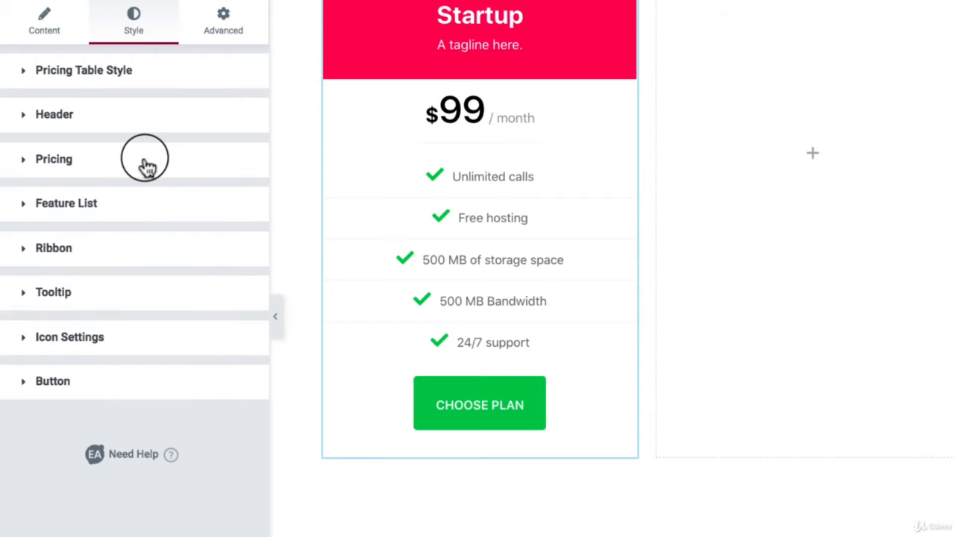
# Set the text colour of the Startup table's feature list to black.
pyautogui.click(64, 213)
pyautogui.scroll(-1, 132, 246)
pyautogui.click(238, 194)
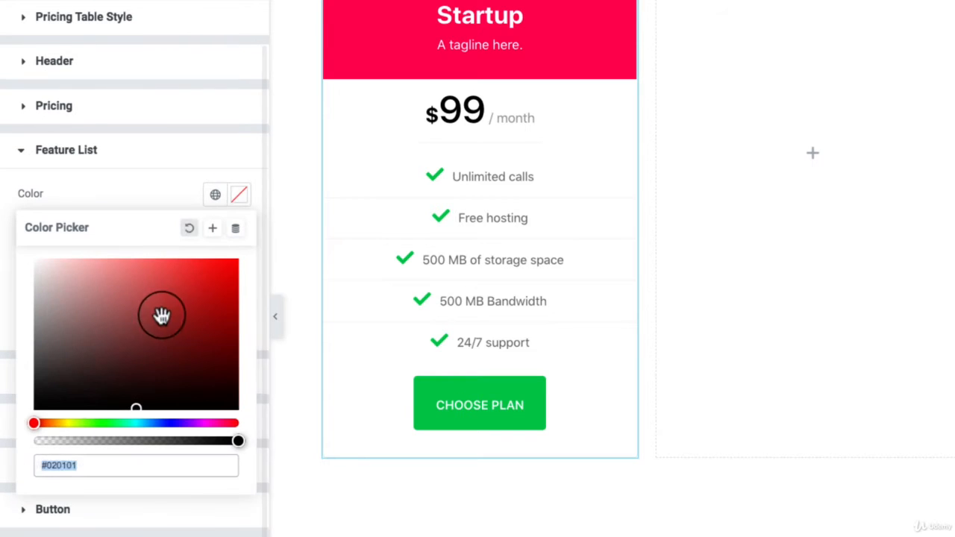
pyautogui.moveTo(162, 316); pyautogui.dragTo(6, 447)
pyautogui.click(52, 181)
pyautogui.scroll(1, 87, 343)
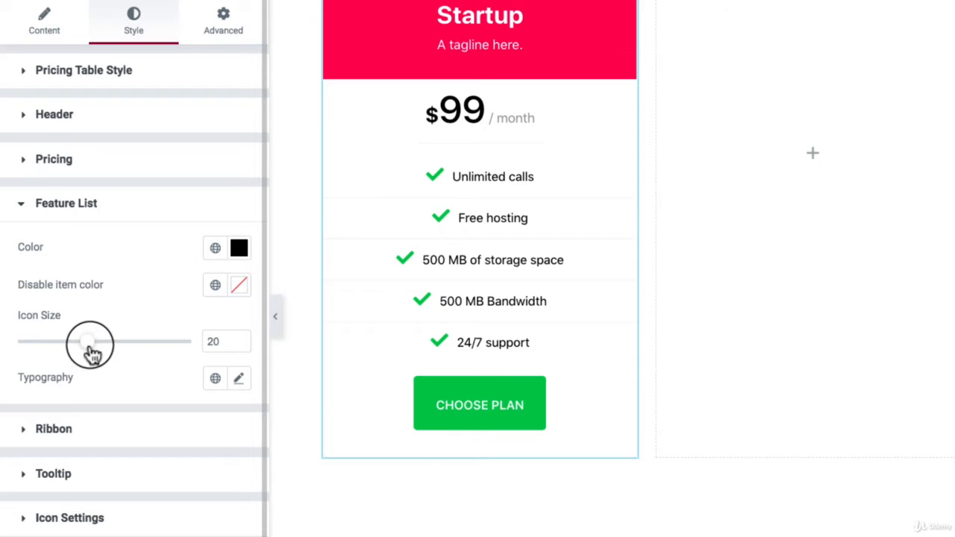
# Set the feature list's icon size to 11 and its typography size to 19 px.
pyautogui.moveTo(89, 348); pyautogui.dragTo(58, 347)
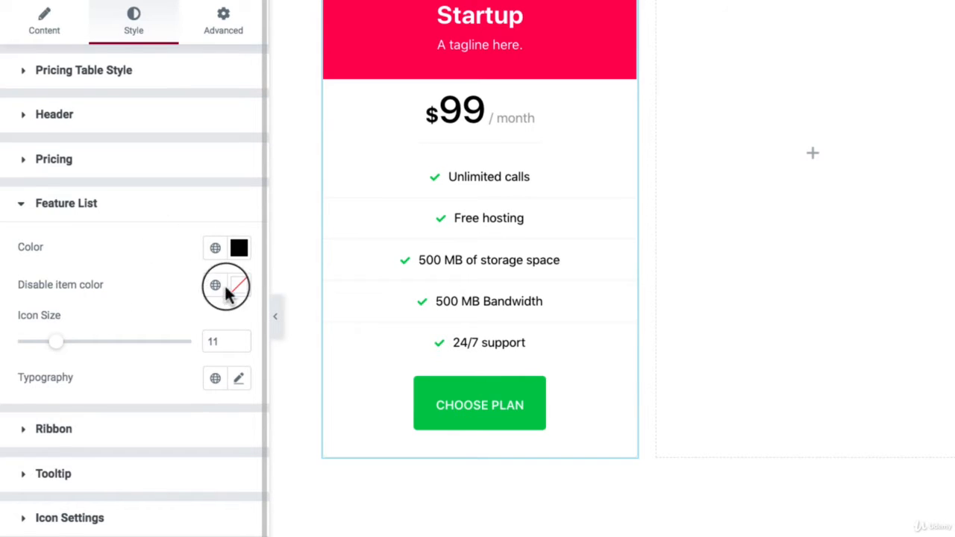
pyautogui.click(239, 379)
pyautogui.moveTo(47, 522); pyautogui.dragTo(47, 524)
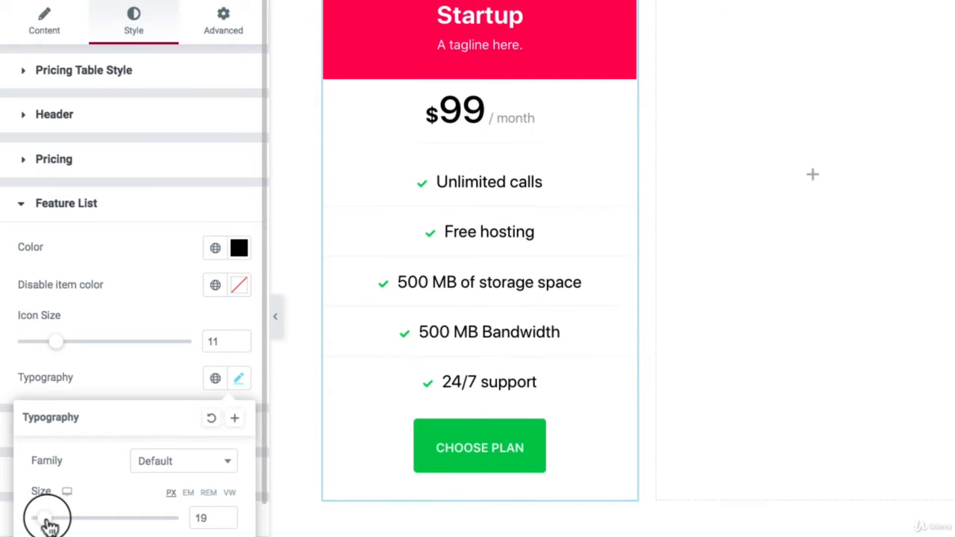
pyautogui.click(127, 248)
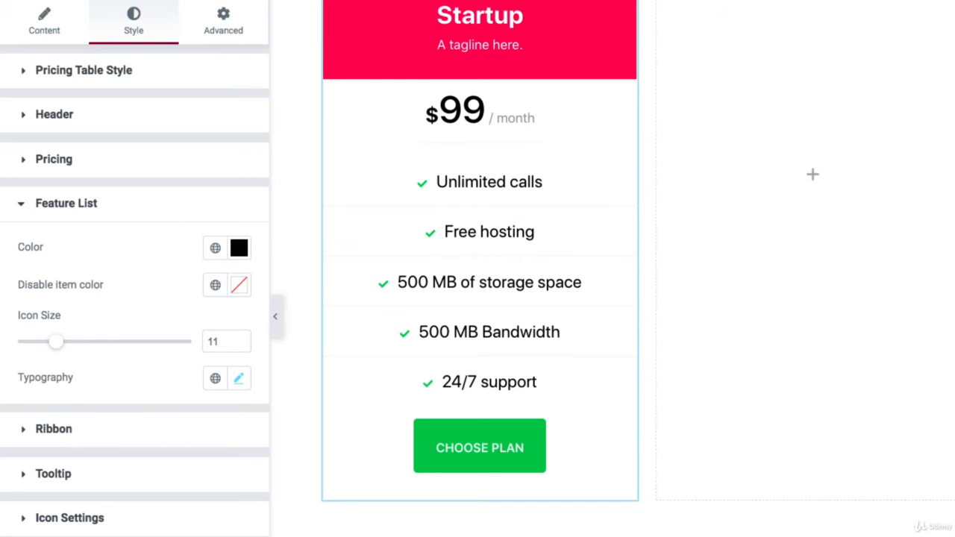
# Reopen the Startup pricing table's content settings and review its title and subtitle fields.
pyautogui.click(252, 1)
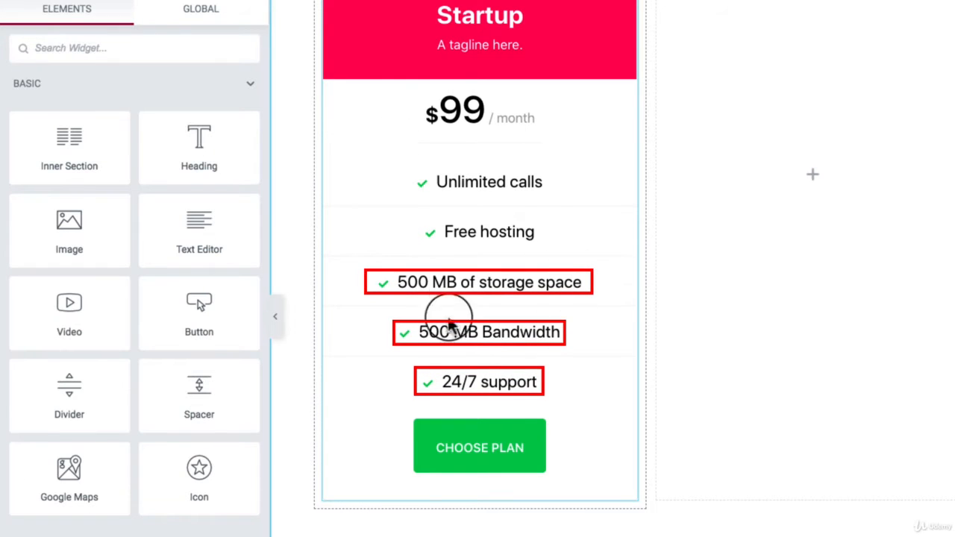
pyautogui.rightClick(534, 180)
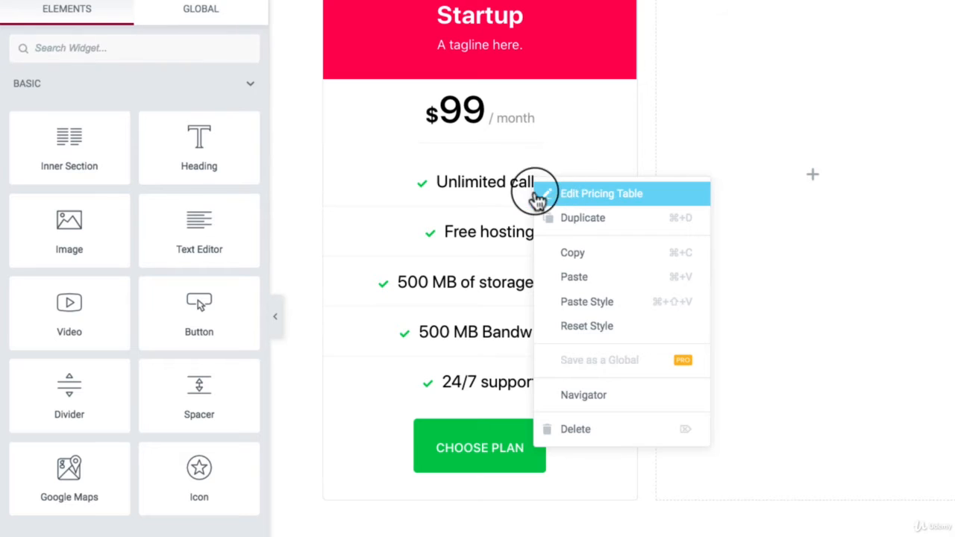
pyautogui.click(604, 196)
pyautogui.click(74, 36)
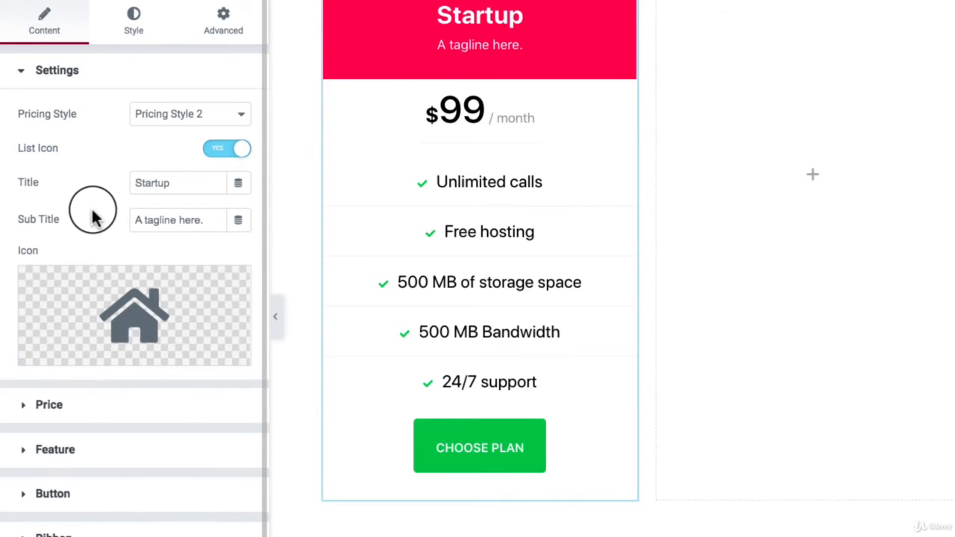
pyautogui.moveTo(46, 190); pyautogui.dragTo(27, 189)
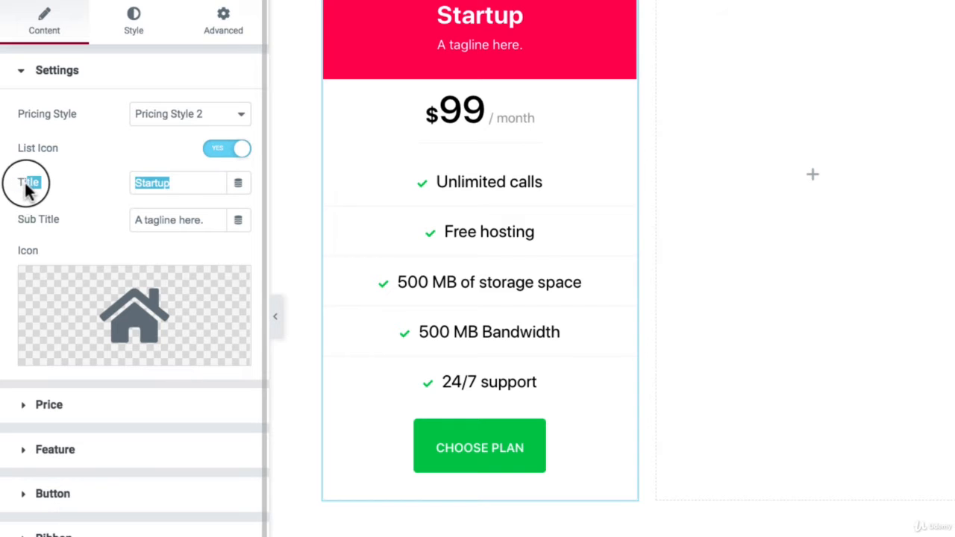
pyautogui.moveTo(66, 223); pyautogui.dragTo(24, 222)
pyautogui.click(88, 229)
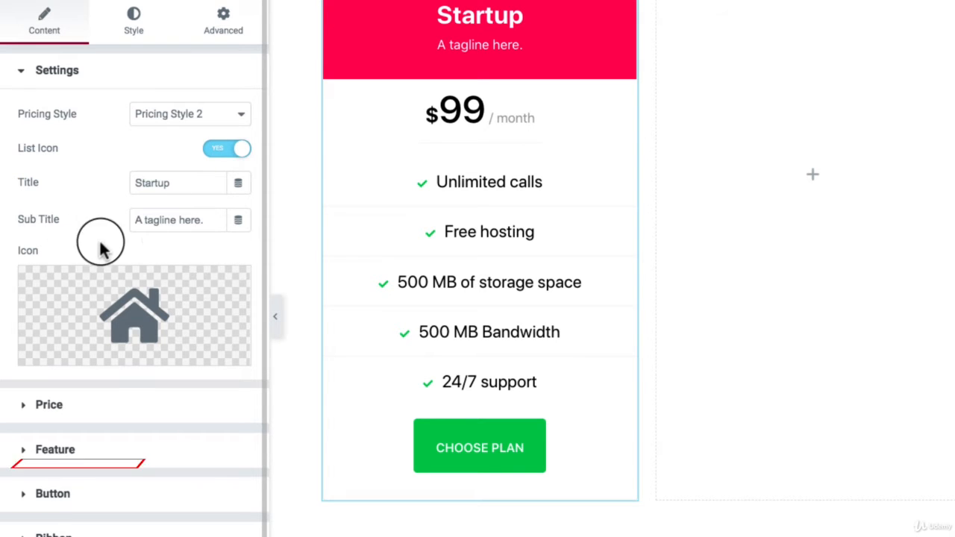
# Make the "500 MB of storage space" feature item inactive and remove its list icon.
pyautogui.click(88, 453)
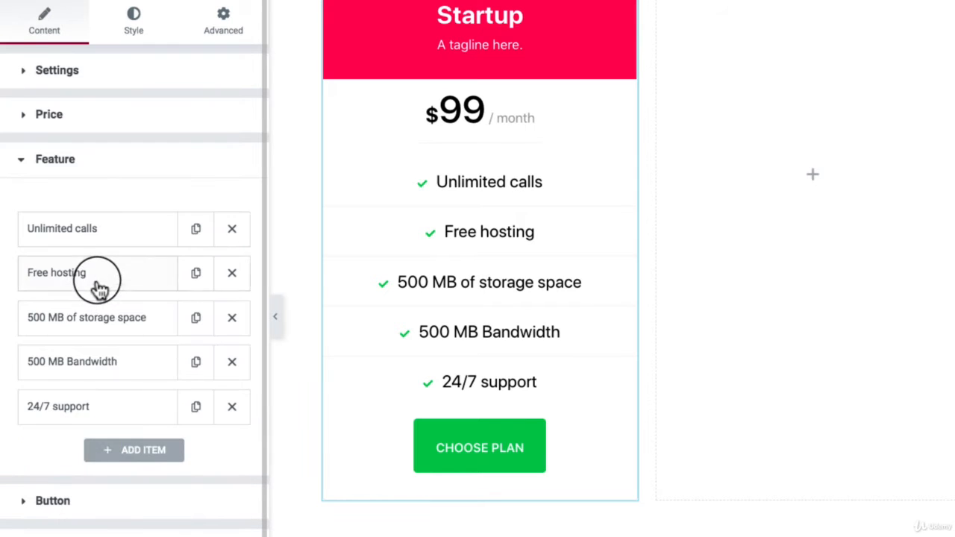
pyautogui.scroll(-1, 96, 224)
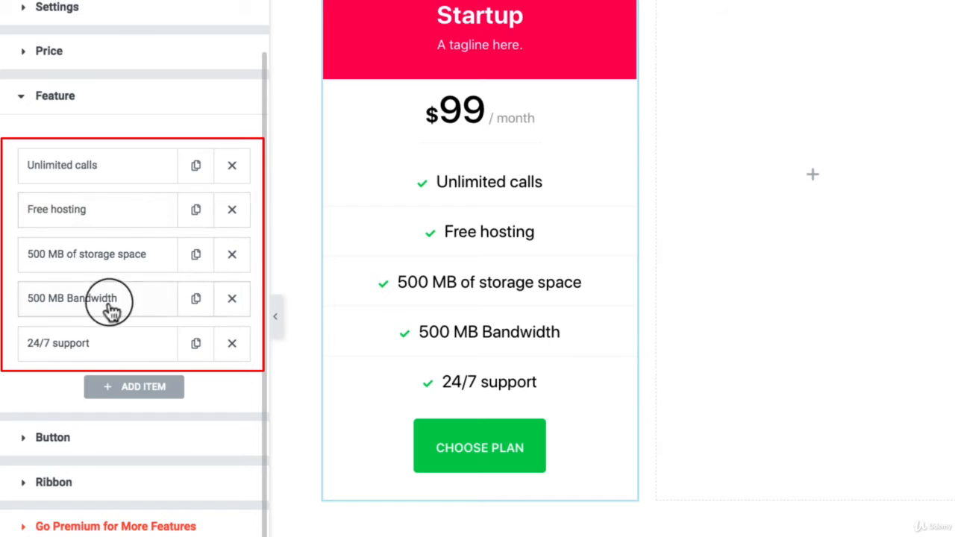
pyautogui.click(75, 170)
pyautogui.click(74, 170)
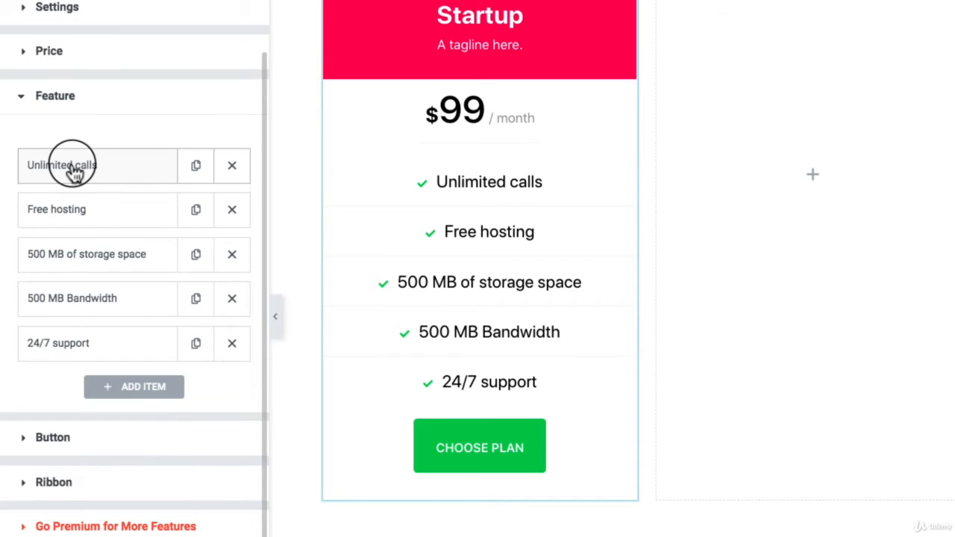
pyautogui.click(77, 254)
pyautogui.scroll(-1, 96, 359)
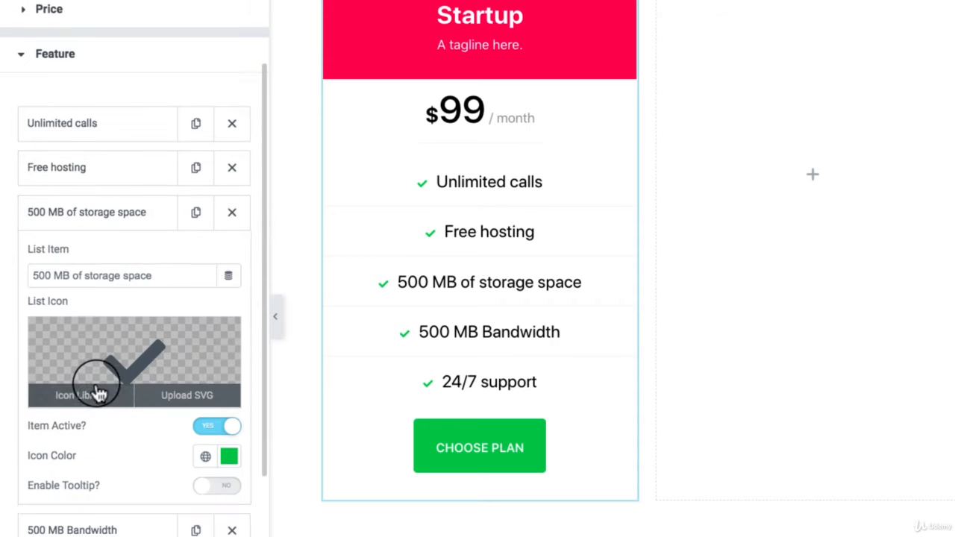
pyautogui.moveTo(99, 432); pyautogui.dragTo(28, 435)
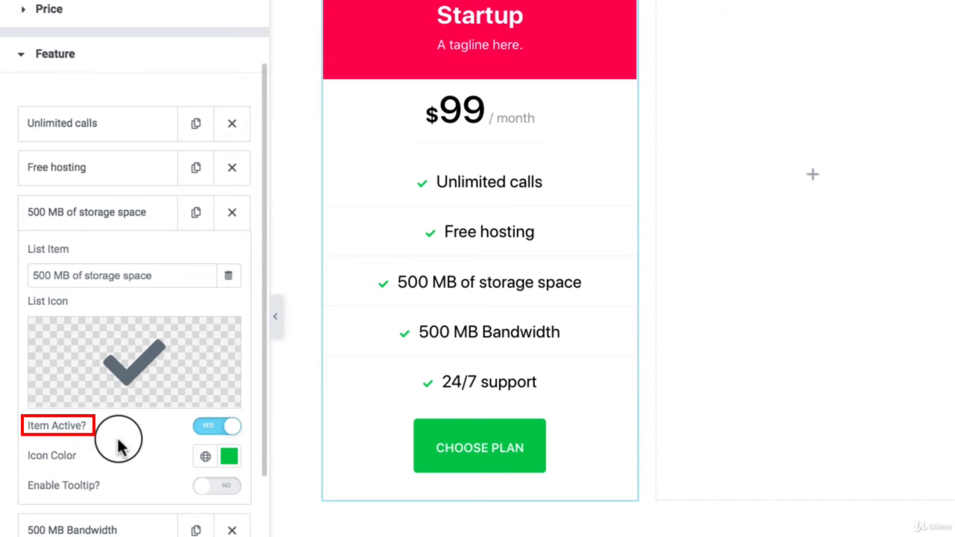
pyautogui.click(219, 430)
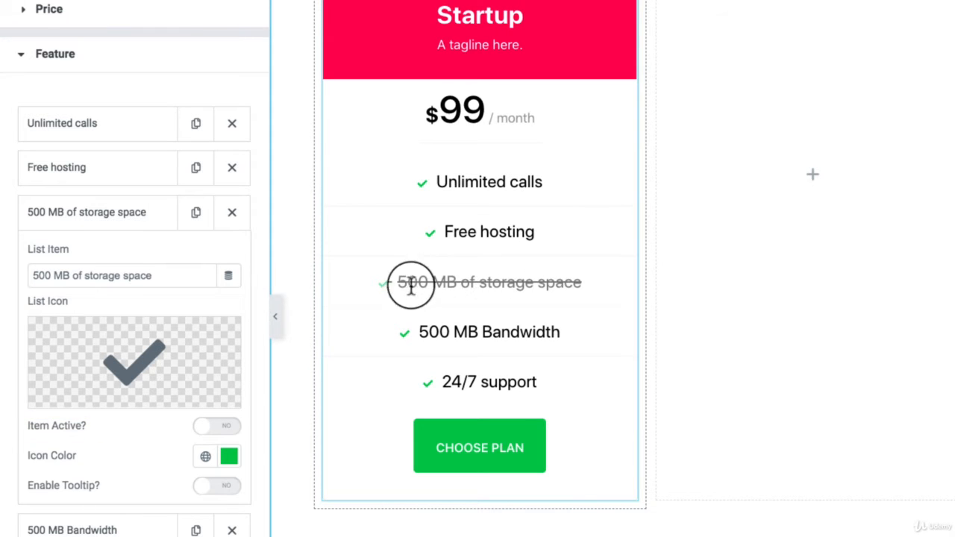
pyautogui.moveTo(177, 330)
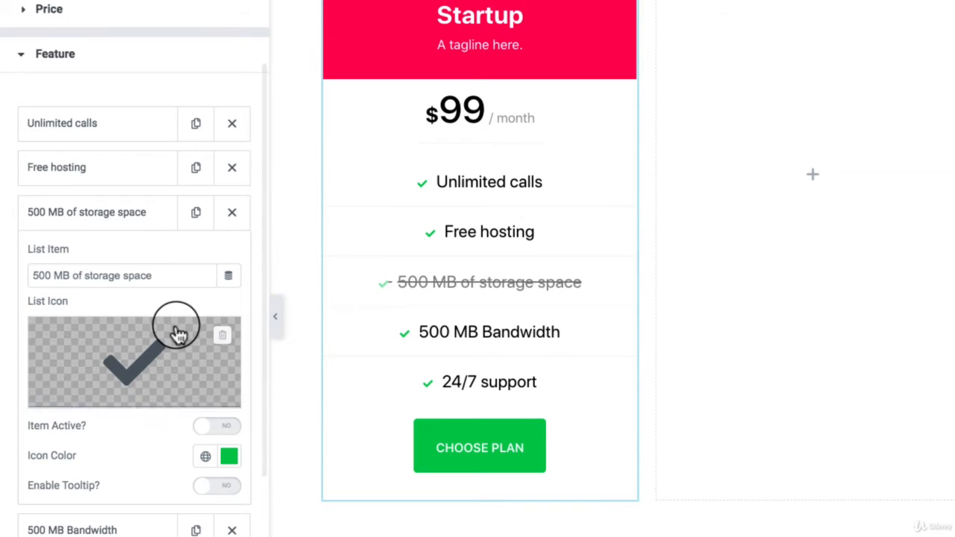
pyautogui.click(226, 340)
pyautogui.click(102, 222)
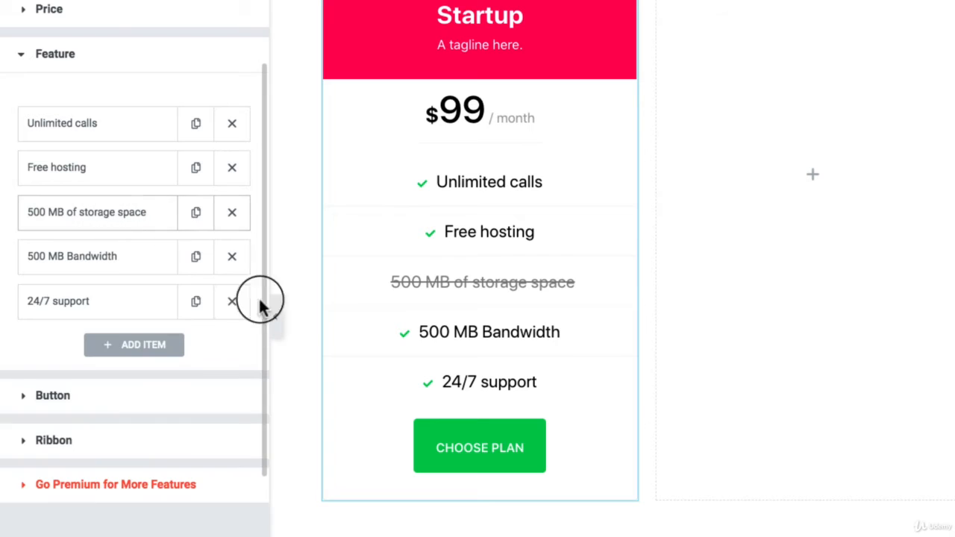
# Make the "500 MB Bandwidth" and "24/7 support" feature items inactive and remove their list icons.
pyautogui.click(105, 277)
pyautogui.click(223, 380)
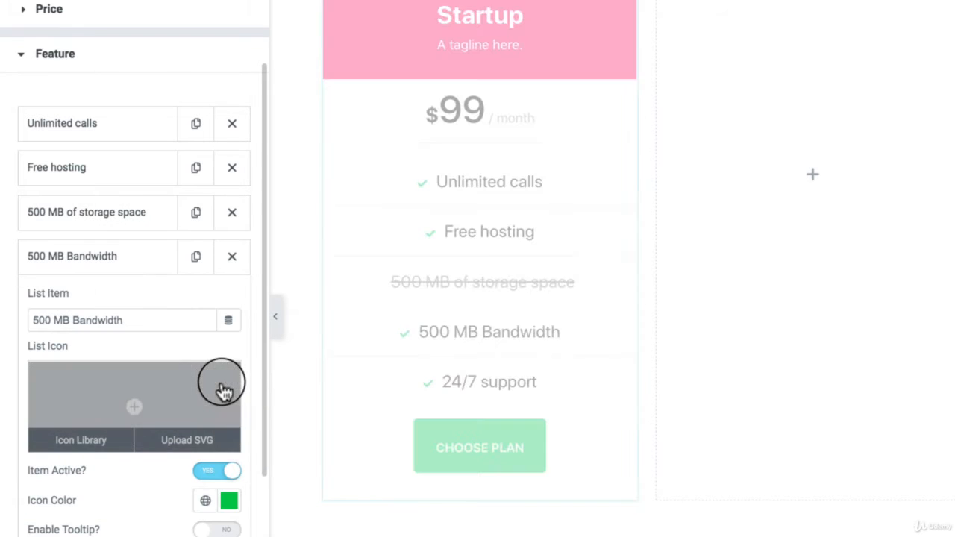
pyautogui.click(208, 476)
pyautogui.click(109, 535)
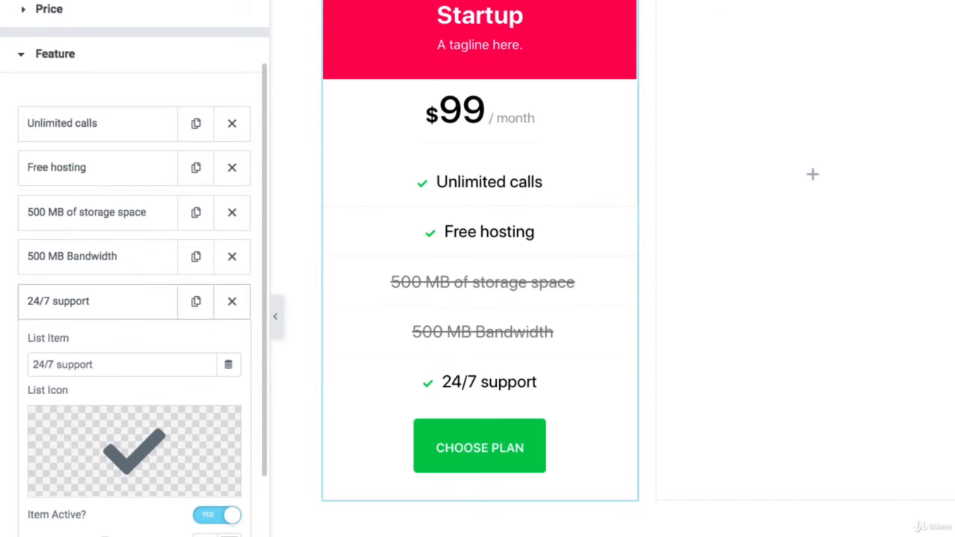
pyautogui.click(224, 427)
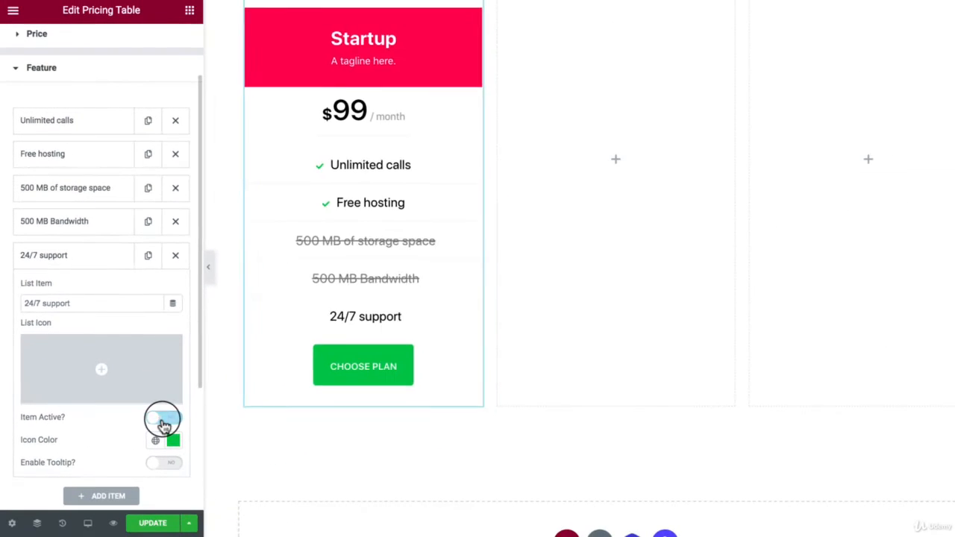
pyautogui.click(216, 515)
pyautogui.click(209, 265)
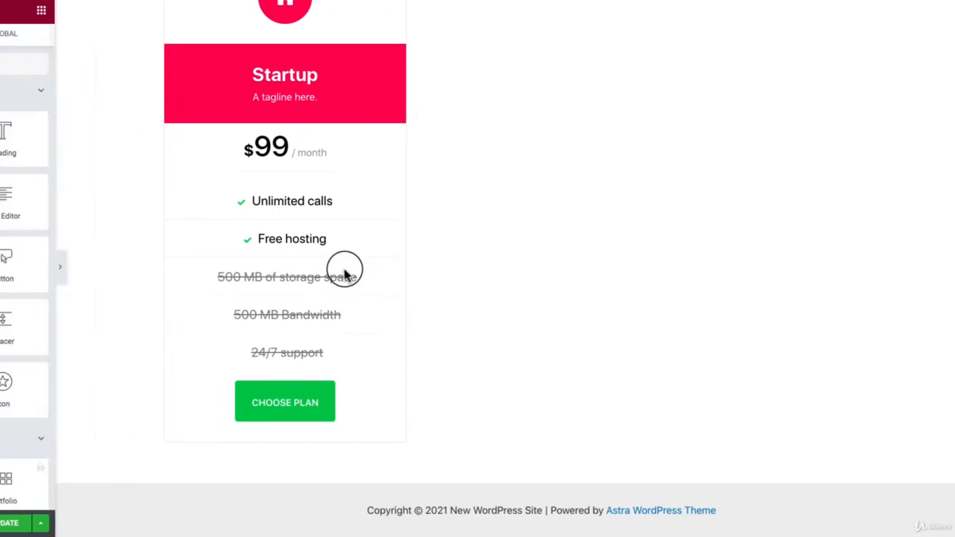
pyautogui.click(4, 269)
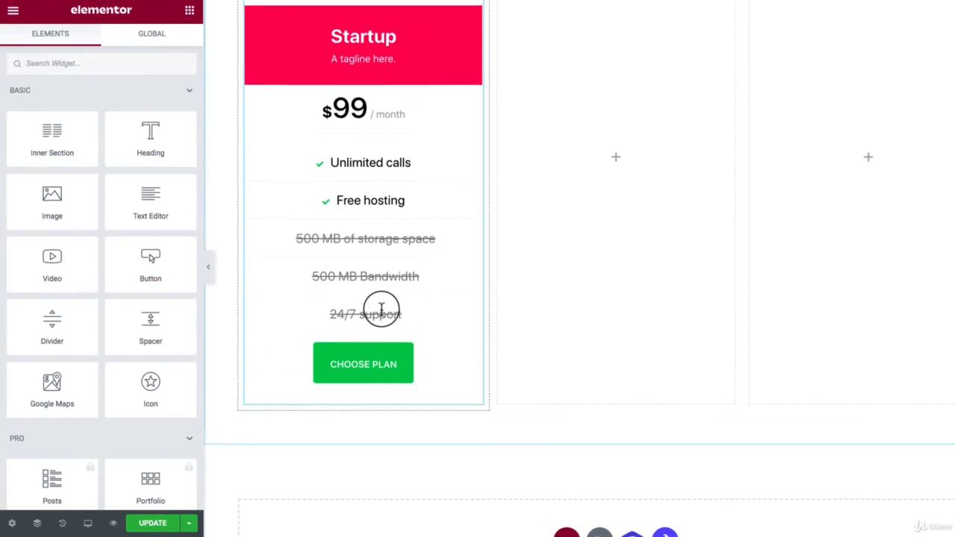
# Set the icon size of the Startup pricing table's button to 0 in its style settings.
pyautogui.scroll(-1, 383, 309)
pyautogui.rightClick(379, 166)
pyautogui.click(382, 172)
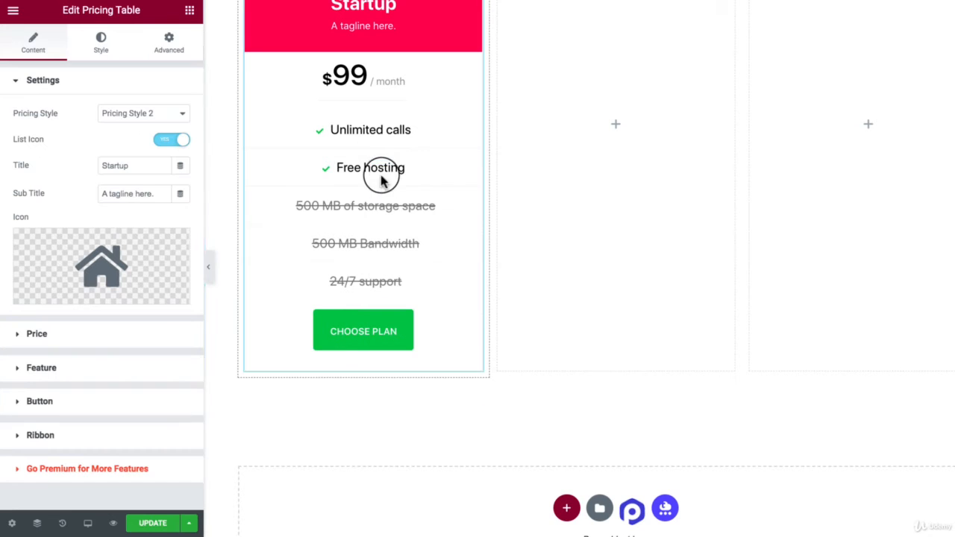
pyautogui.click(105, 46)
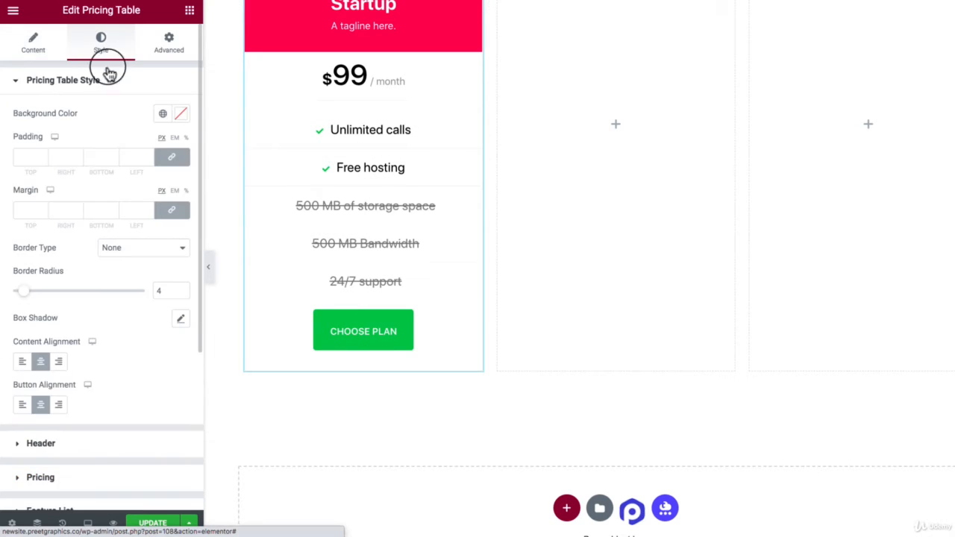
pyautogui.scroll(-3, 80, 226)
pyautogui.click(39, 412)
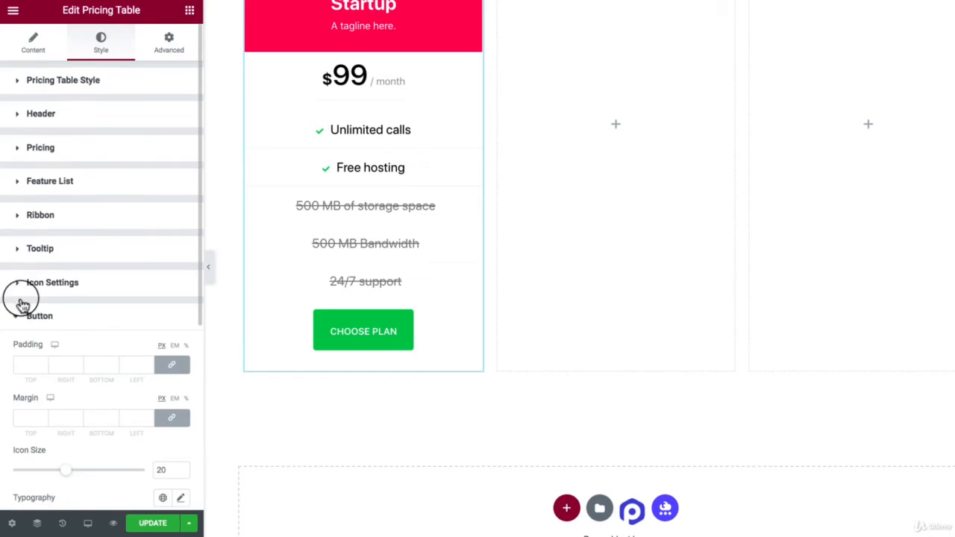
pyautogui.scroll(-4, 28, 256)
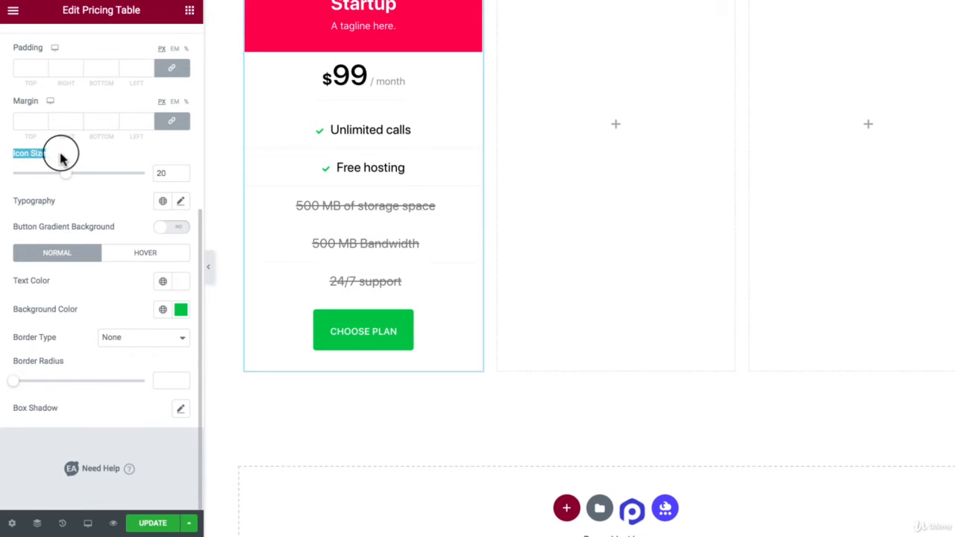
pyautogui.moveTo(65, 173); pyautogui.dragTo(31, 178)
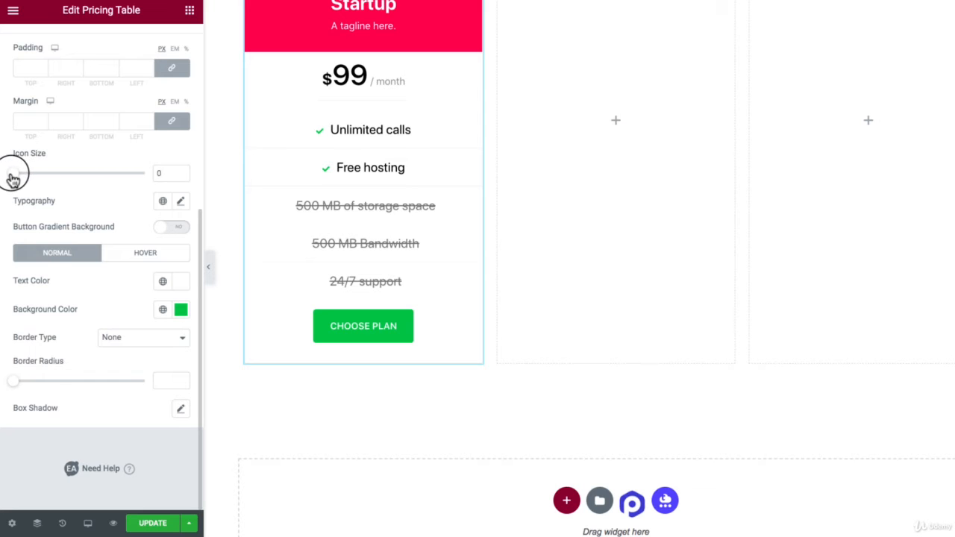
# Give the Startup table's button the global Pink background colour and a border radius of 1.
pyautogui.click(162, 310)
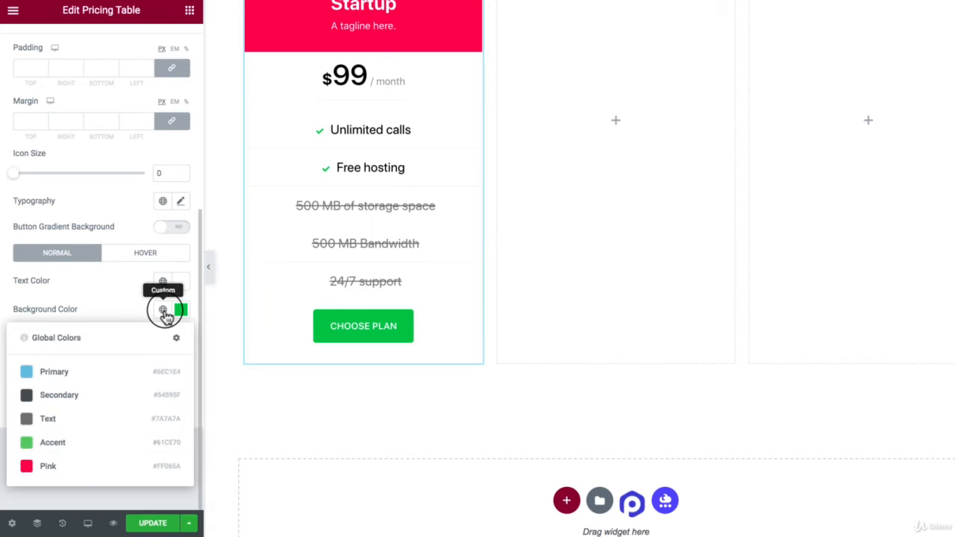
pyautogui.click(63, 466)
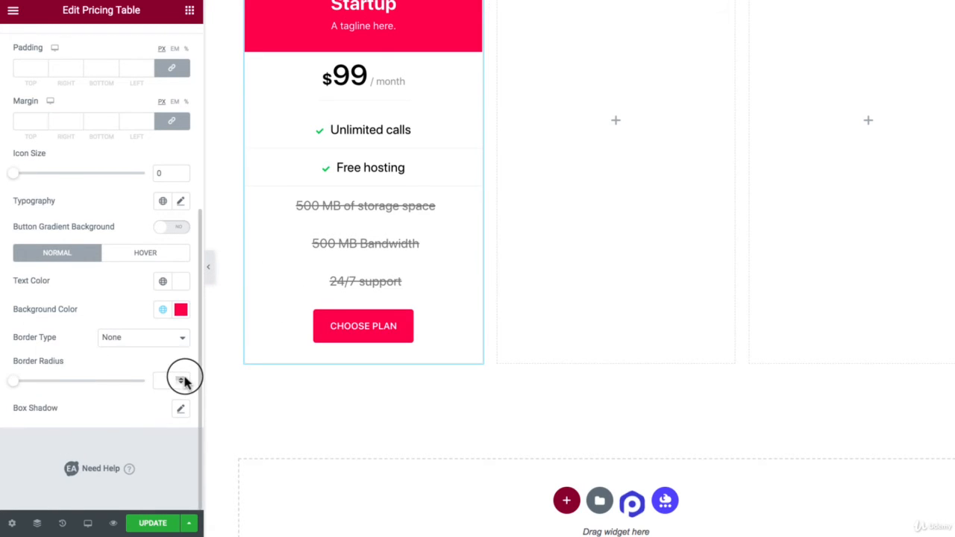
pyautogui.scroll(3, 293, 290)
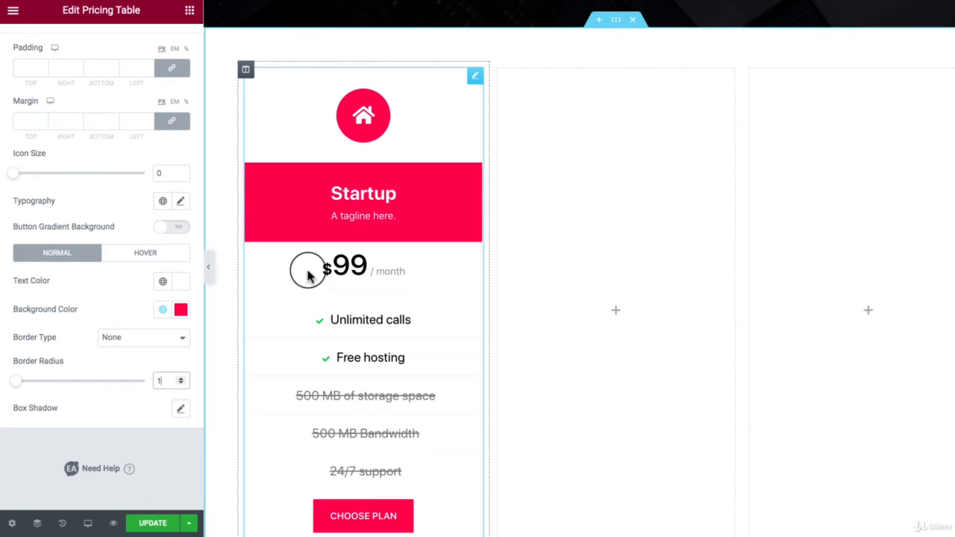
# Copy the Startup pricing table and paste it into the empty third column.
pyautogui.rightClick(435, 106)
pyautogui.click(451, 155)
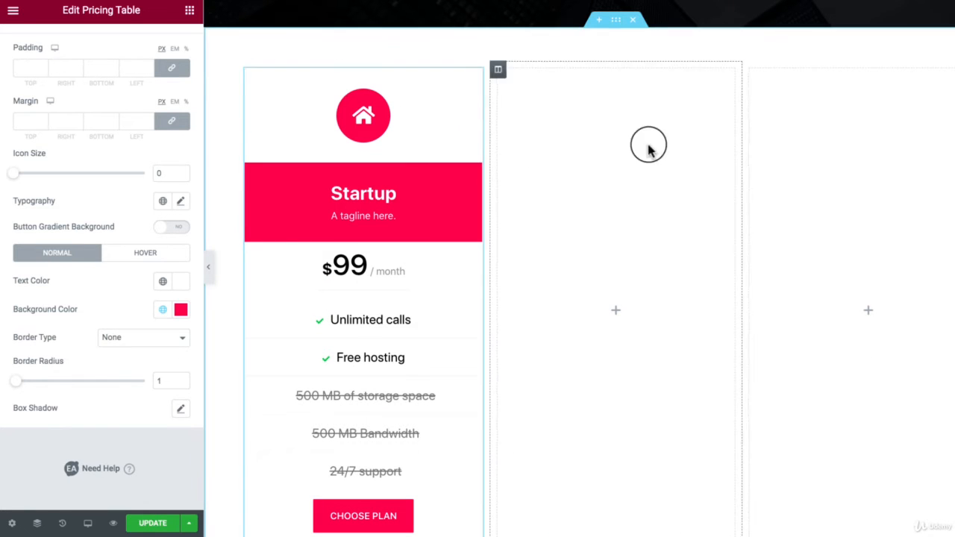
pyautogui.rightClick(831, 147)
pyautogui.click(871, 245)
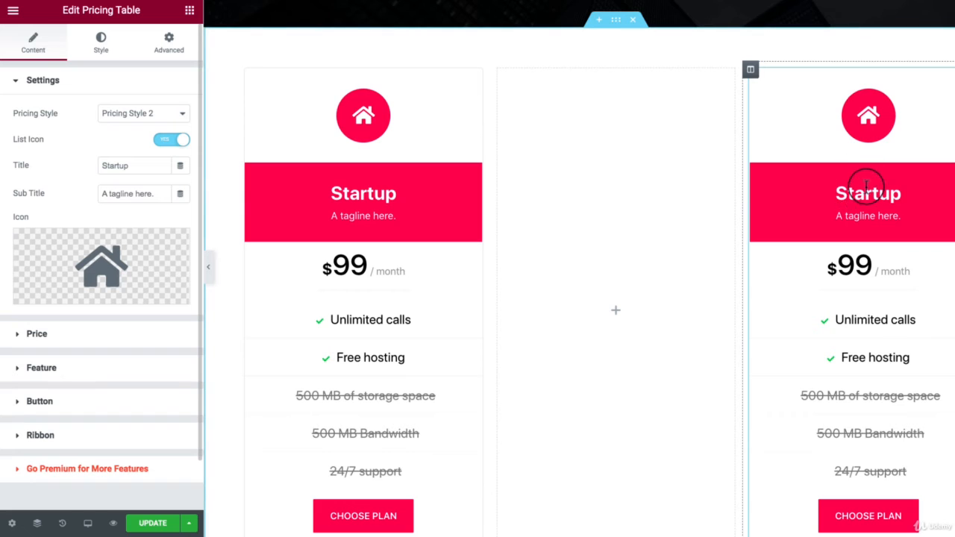
# Change the title of the third column's pricing table to "Premium Plan".
pyautogui.rightClick(932, 125)
pyautogui.click(854, 131)
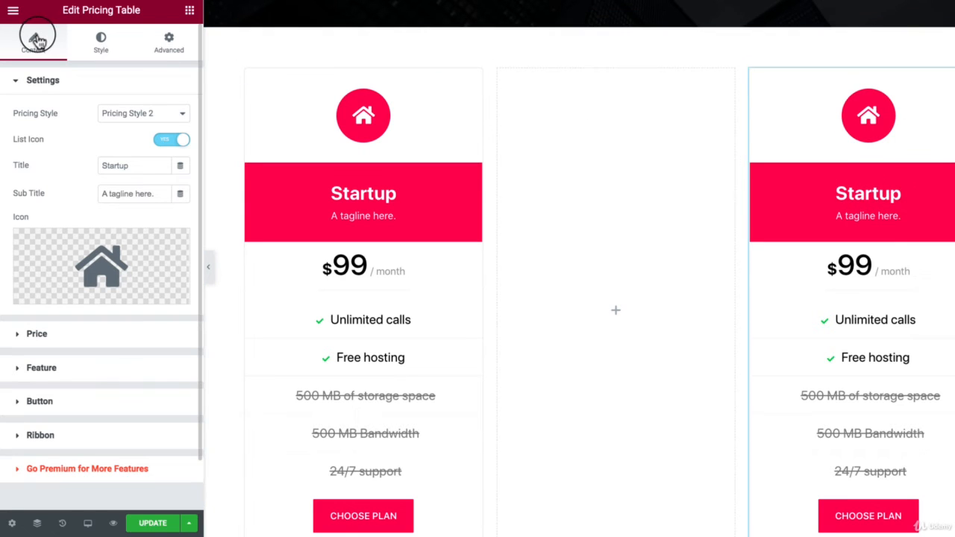
pyautogui.moveTo(138, 164); pyautogui.dragTo(72, 170)
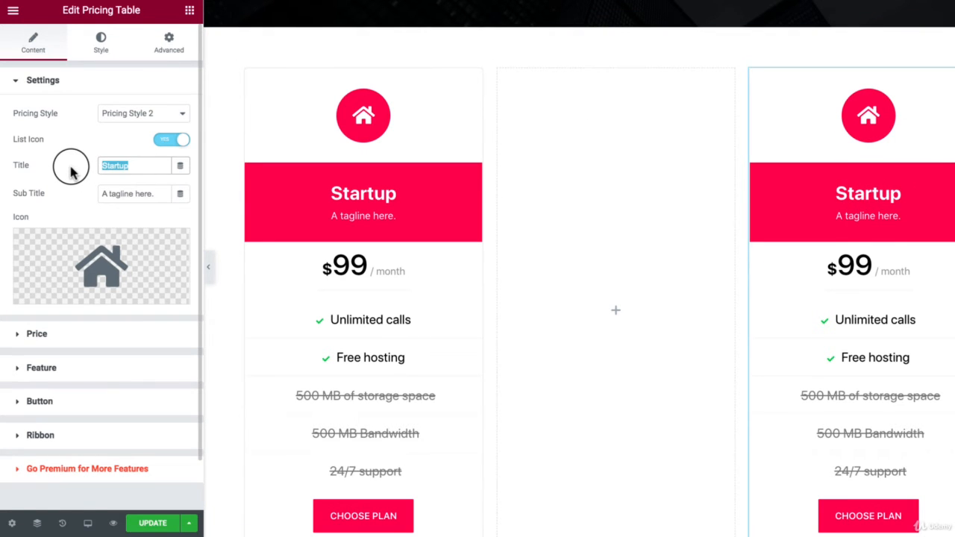
pyautogui.write('Premium Plan')
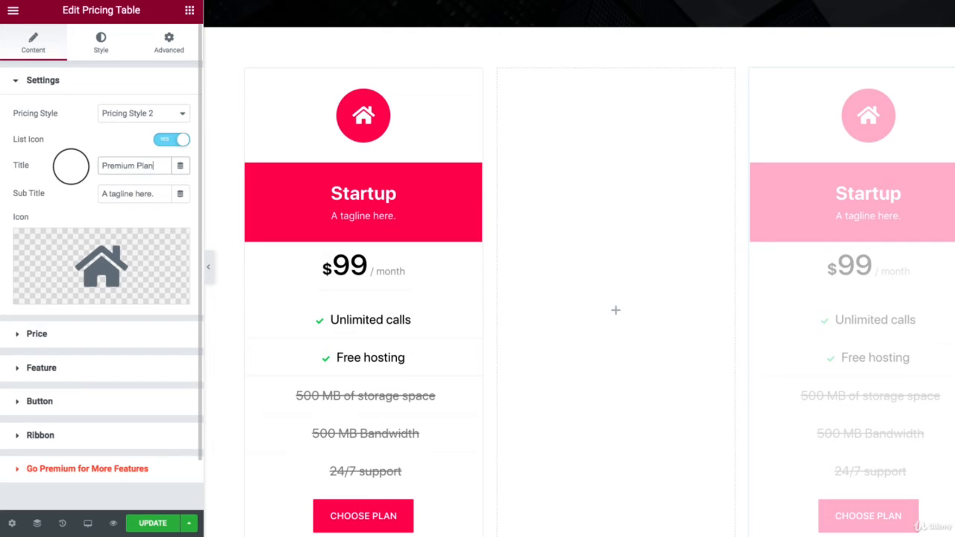
# Replace the Premium Plan table's house icon with the "Icons" symbol from the icon library.
pyautogui.click(141, 264)
pyautogui.click(693, 145)
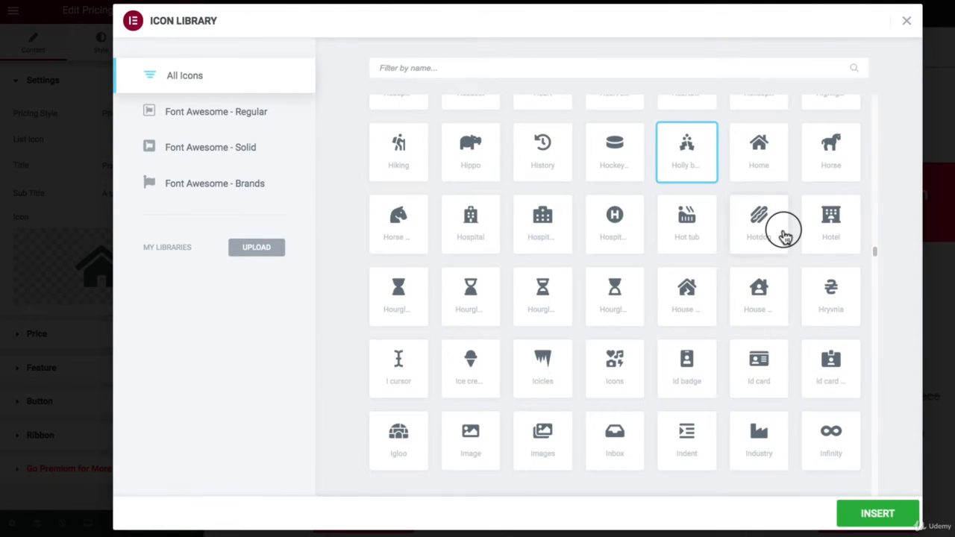
pyautogui.click(611, 366)
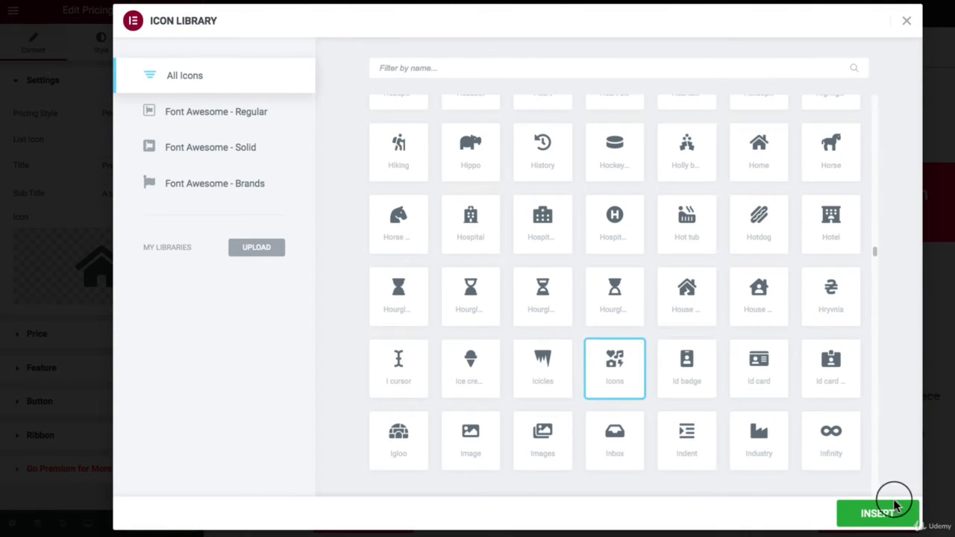
pyautogui.click(888, 515)
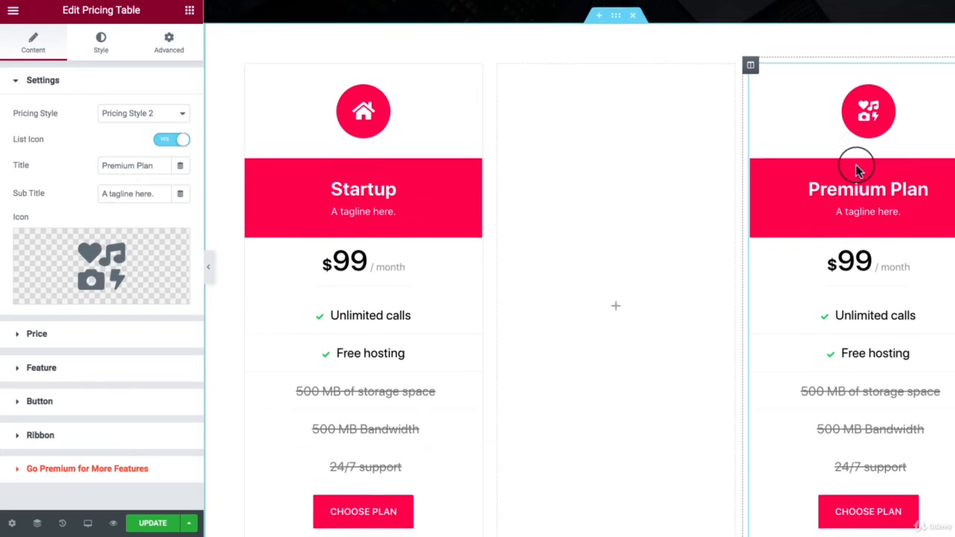
# Set the Premium Plan table's price to 170.
pyautogui.scroll(-2, 857, 175)
pyautogui.click(66, 336)
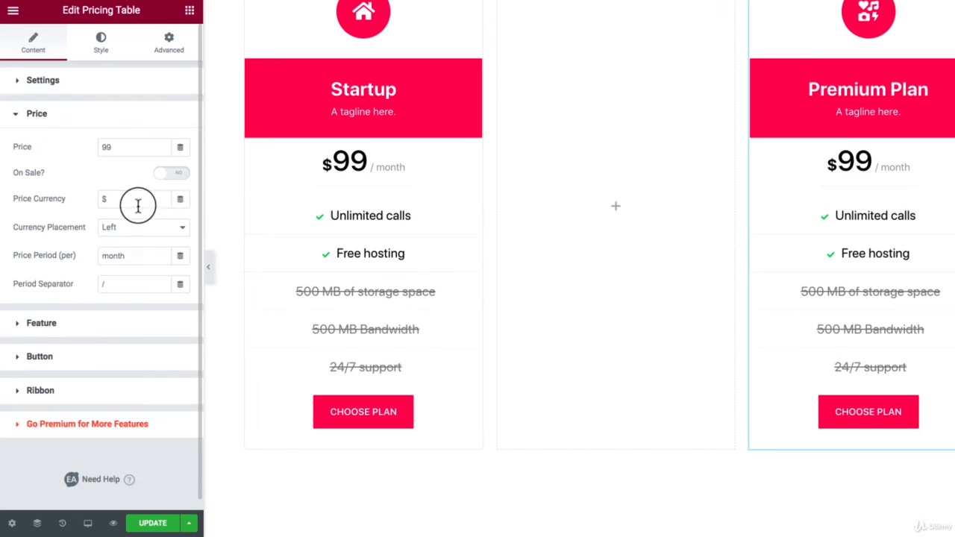
pyautogui.write('1')
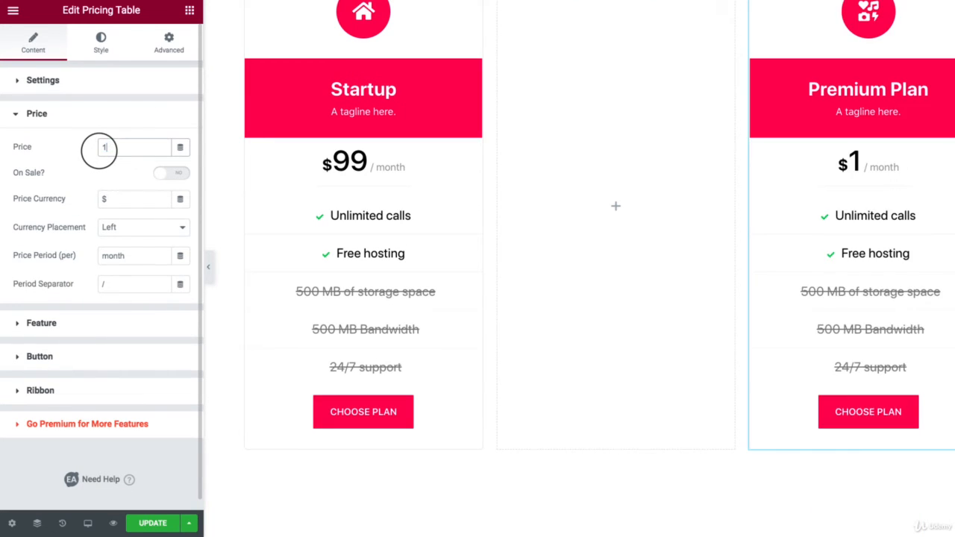
pyautogui.write('70')
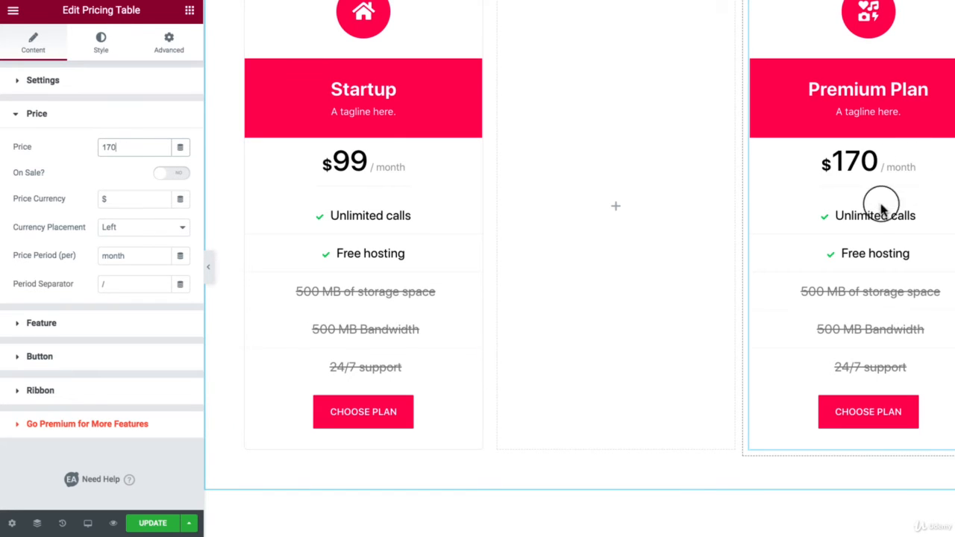
# Make the Premium Plan's "24/7 support", "500 MB Bandwidth" and "500 MB of storage space" feature items active.
pyautogui.click(38, 324)
pyautogui.scroll(-1, 75, 299)
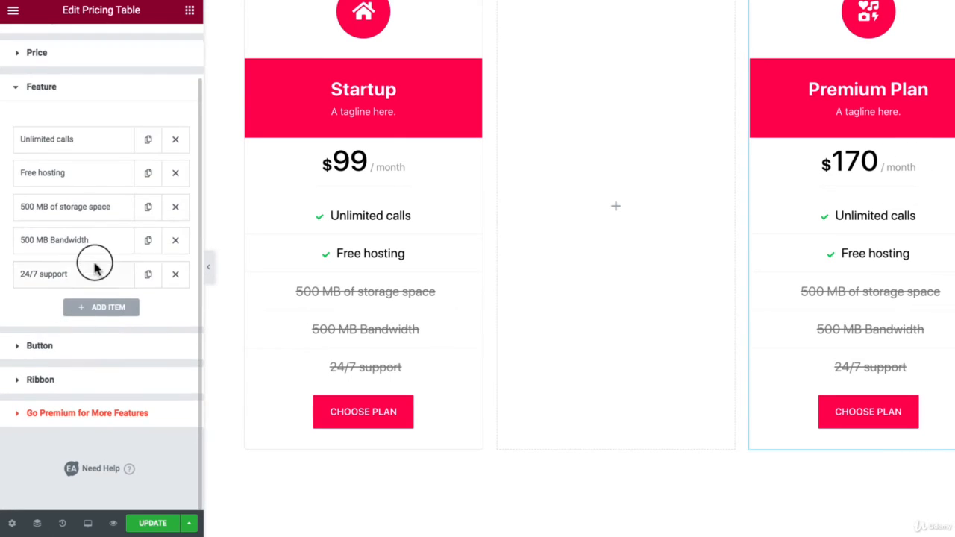
pyautogui.click(95, 270)
pyautogui.click(165, 437)
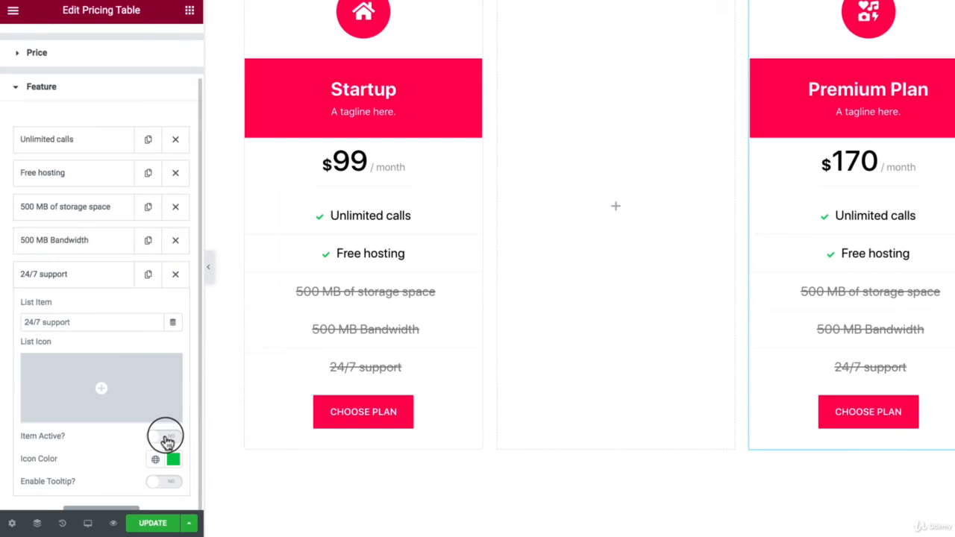
pyautogui.click(111, 275)
pyautogui.click(104, 240)
pyautogui.click(164, 402)
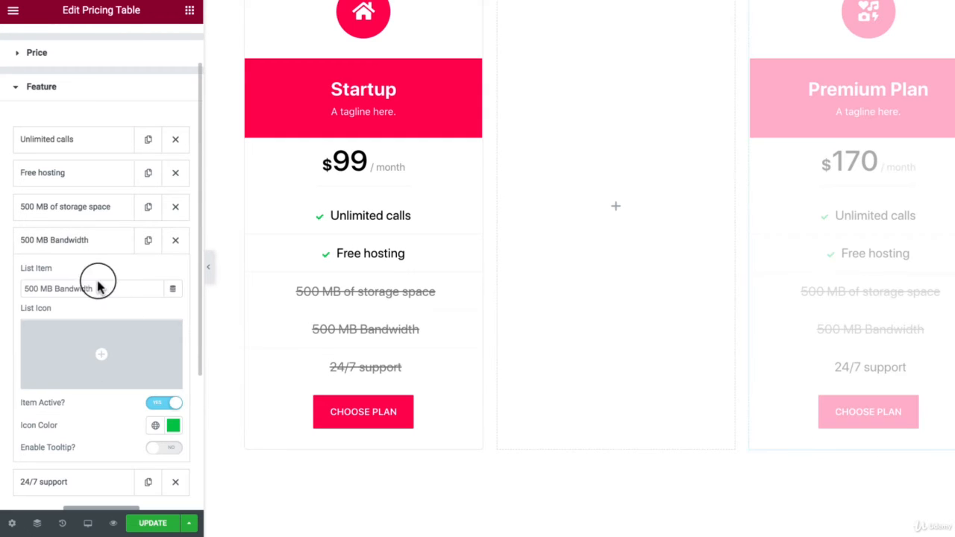
pyautogui.click(86, 209)
pyautogui.click(152, 370)
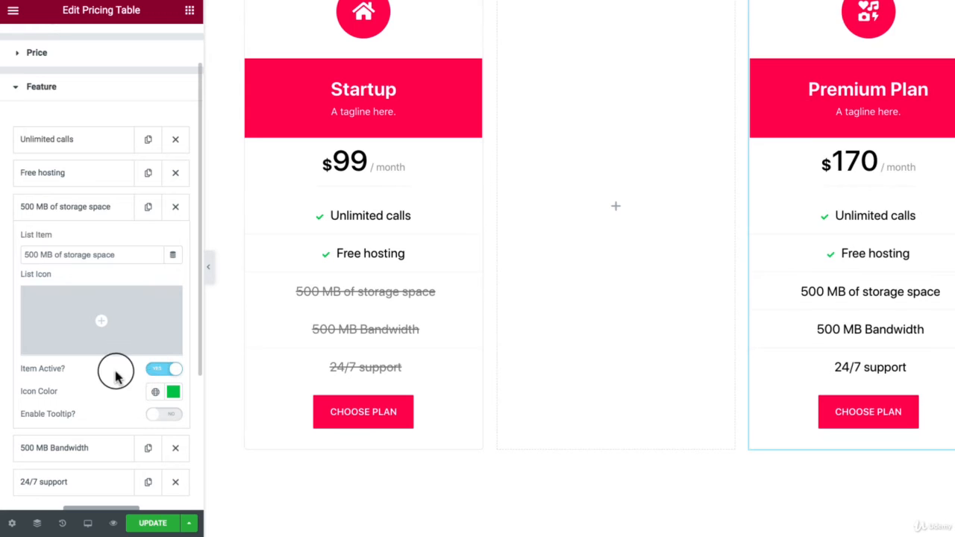
# Add the Check icon to the Premium Plan's "500 MB of storage space" feature item.
pyautogui.click(68, 305)
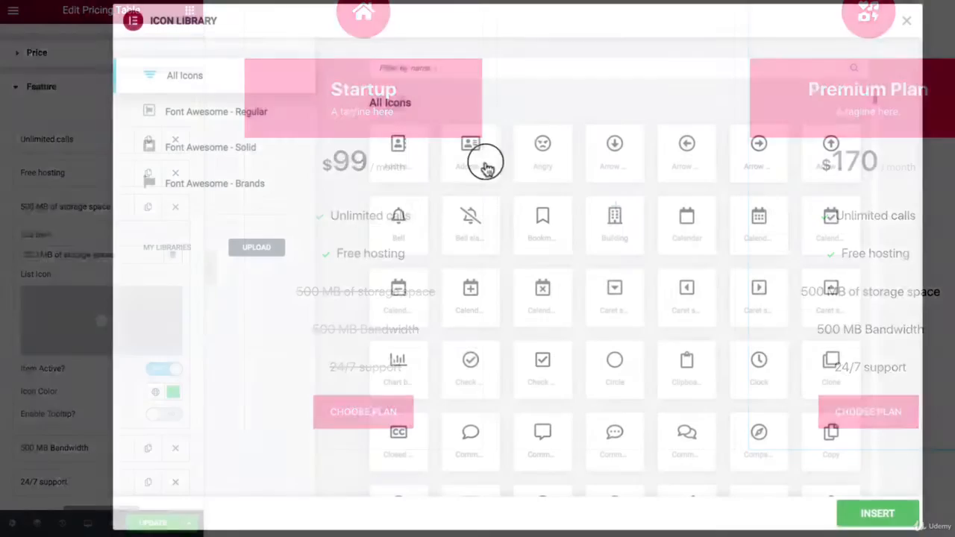
pyautogui.click(514, 73)
pyautogui.write('chec')
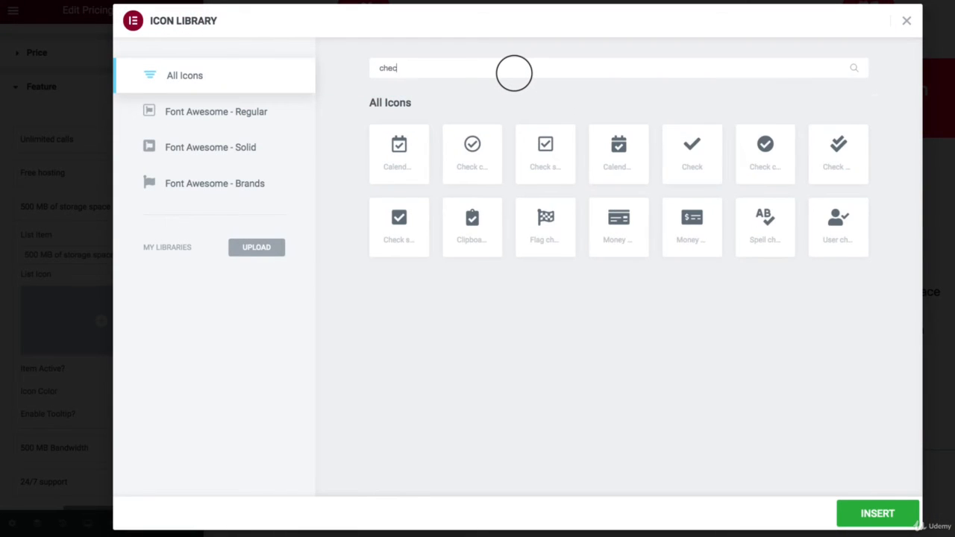
pyautogui.click(684, 151)
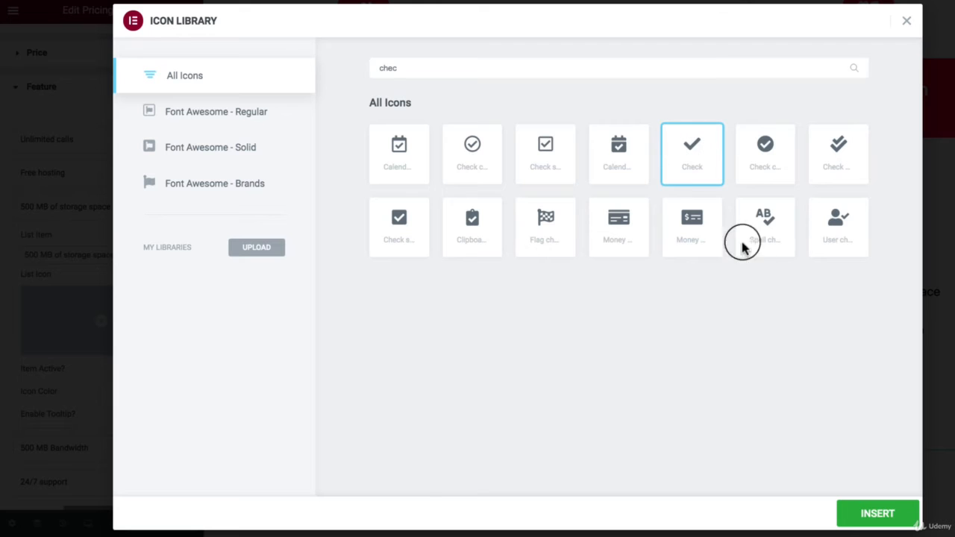
pyautogui.click(865, 506)
pyautogui.click(69, 213)
# Add the Check icon to the Premium Plan's "24/7 support" feature item.
pyautogui.click(68, 267)
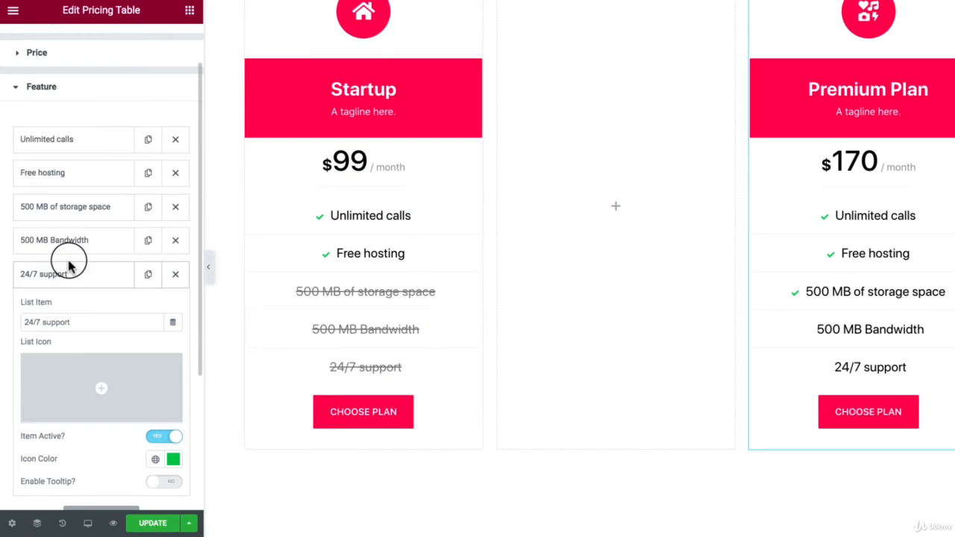
pyautogui.scroll(-1, 71, 336)
pyautogui.click(75, 403)
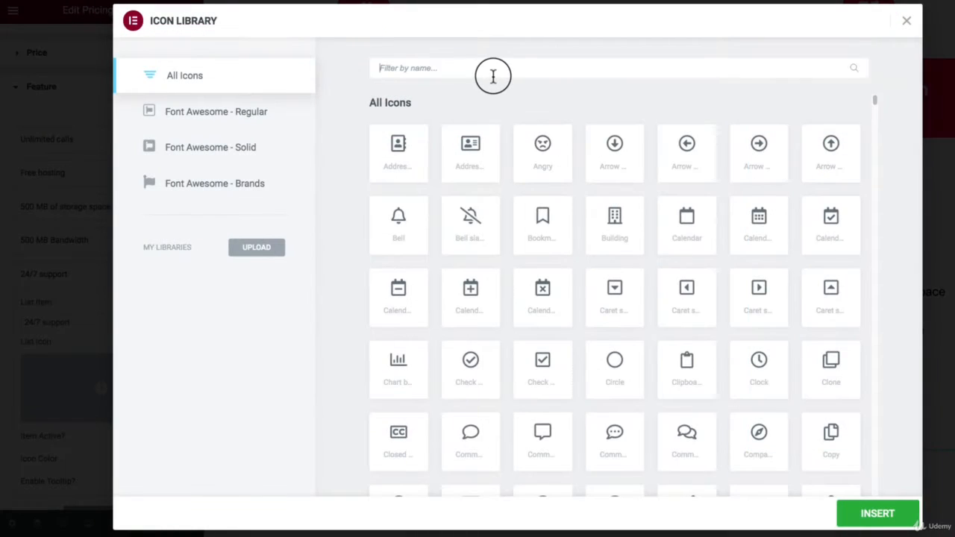
pyautogui.write('check')
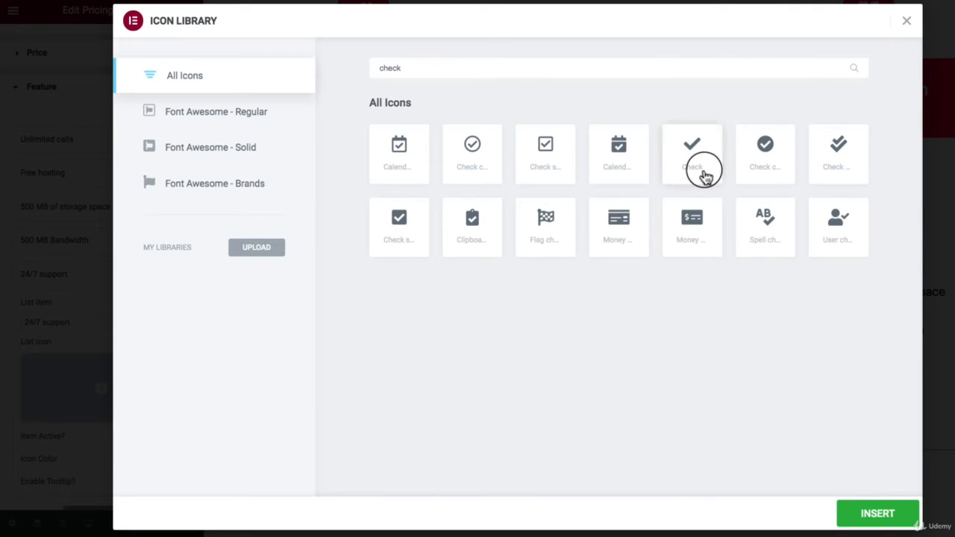
pyautogui.click(704, 173)
pyautogui.click(879, 512)
pyautogui.click(94, 276)
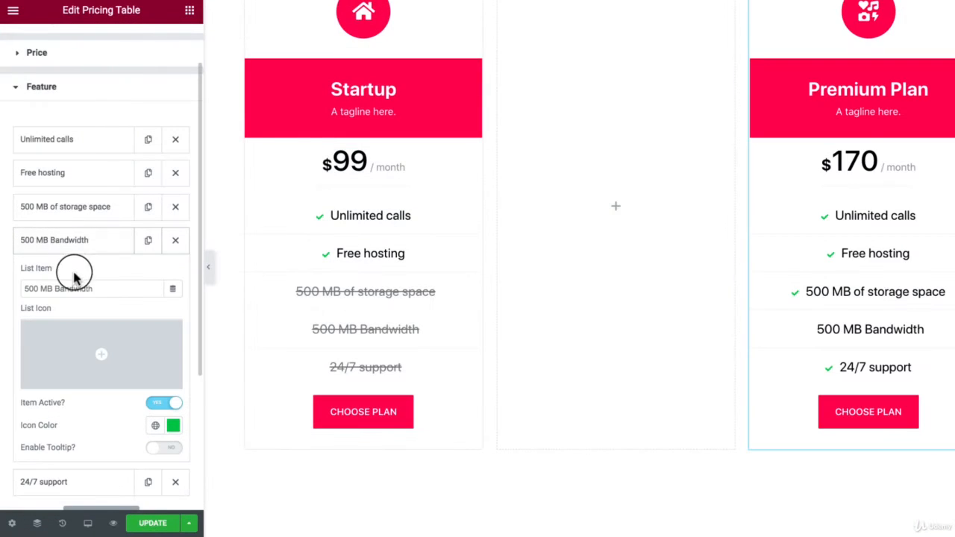
# Add the Check icon to the Premium Plan's "500 MB Bandwidth" feature item.
pyautogui.click(104, 350)
pyautogui.write('check')
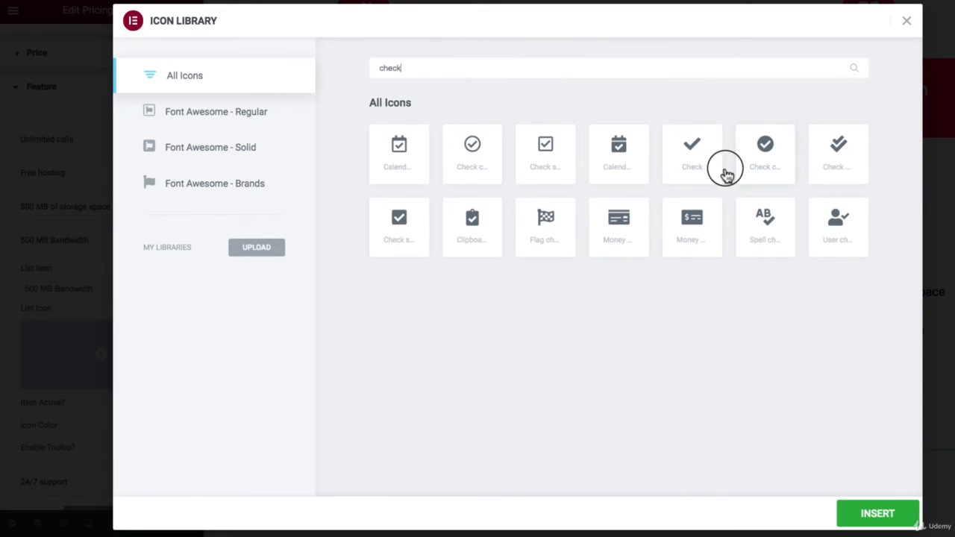
pyautogui.click(693, 153)
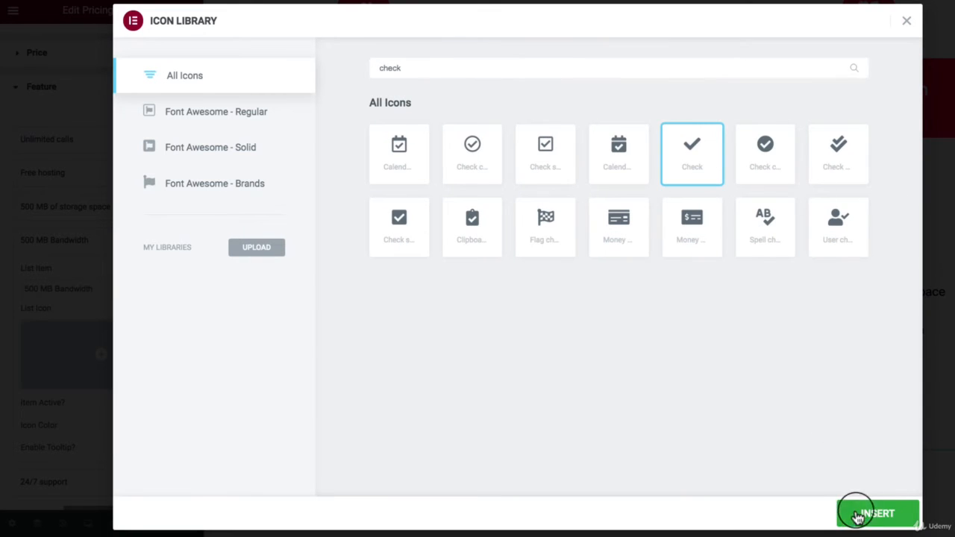
pyautogui.click(878, 513)
pyautogui.click(212, 259)
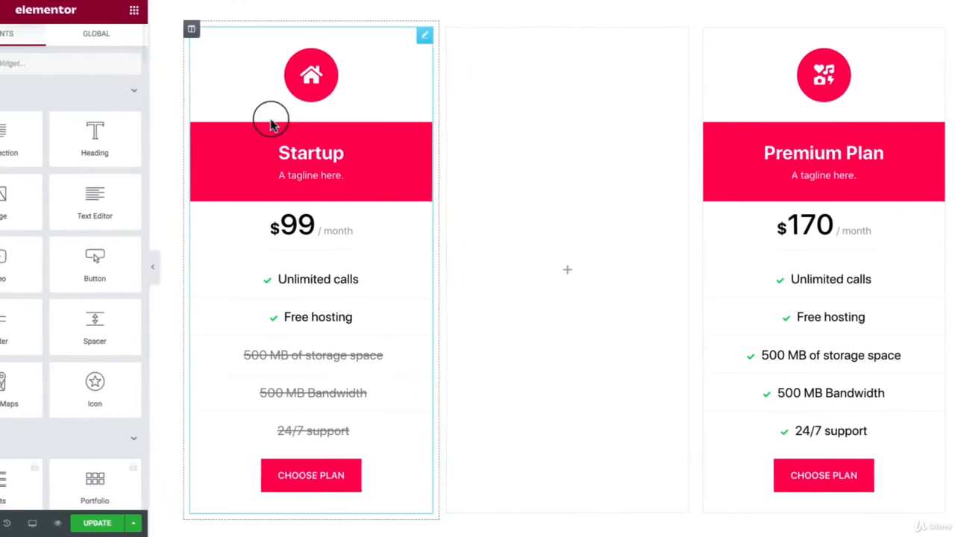
# Copy the Startup pricing table and paste it into the empty middle column.
pyautogui.rightClick(384, 78)
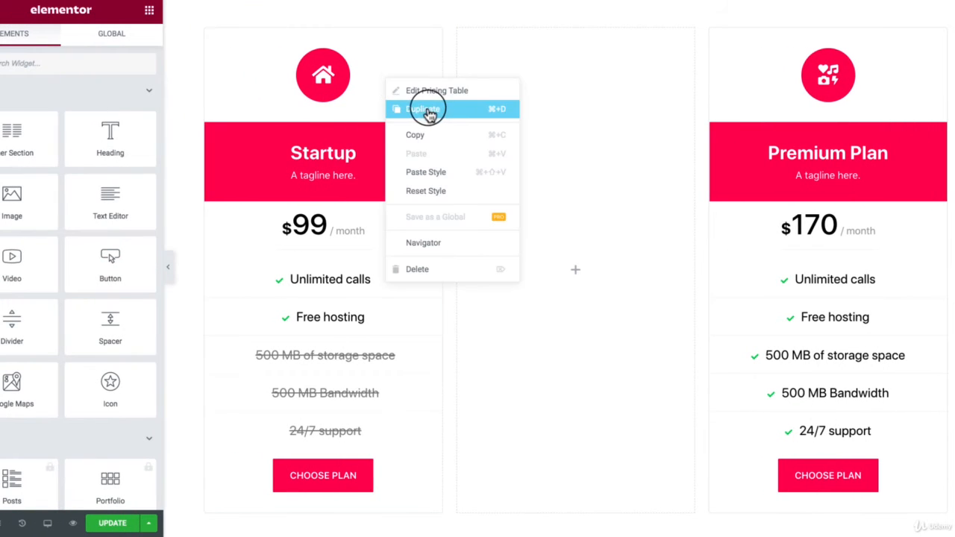
pyautogui.click(418, 135)
pyautogui.rightClick(519, 131)
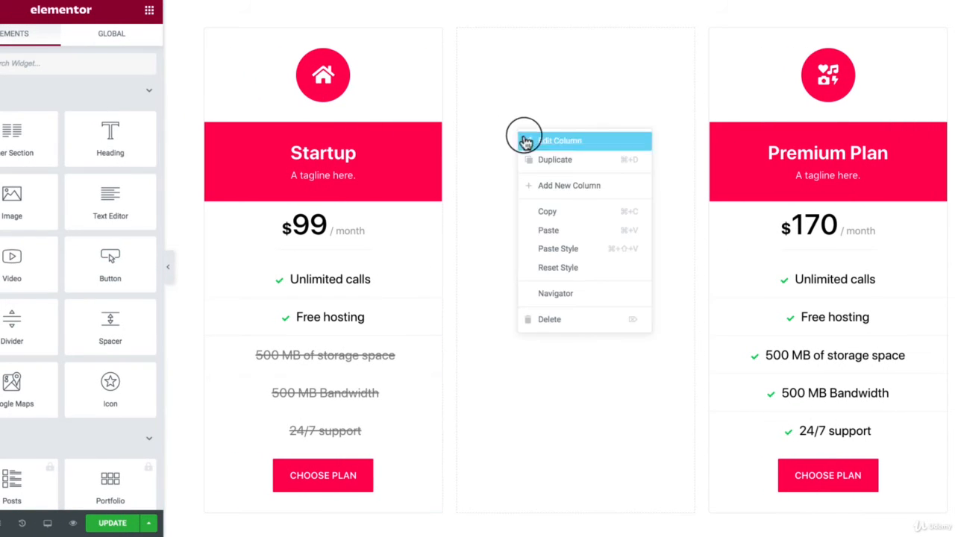
pyautogui.click(545, 234)
# Set the middle pricing table's background color to black.
pyautogui.click(70, 58)
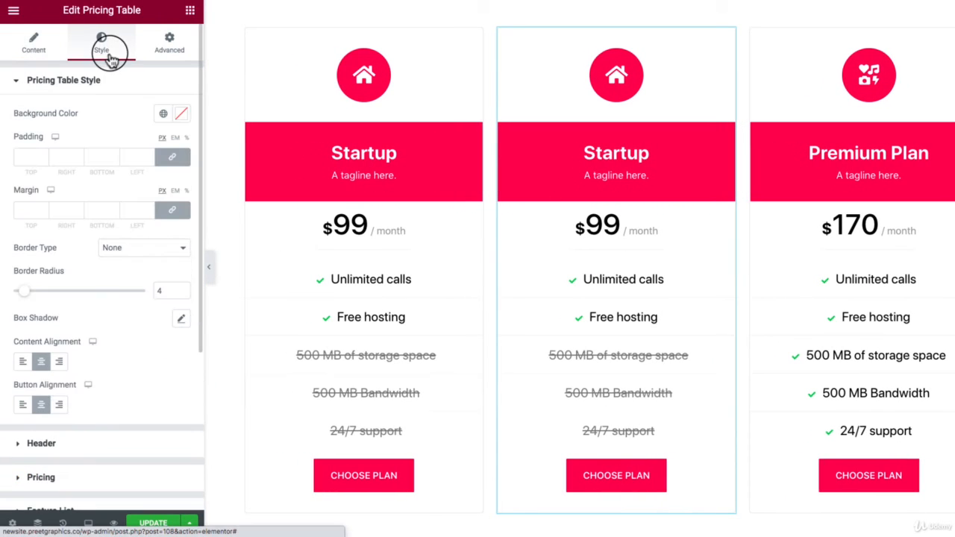
pyautogui.click(14, 114)
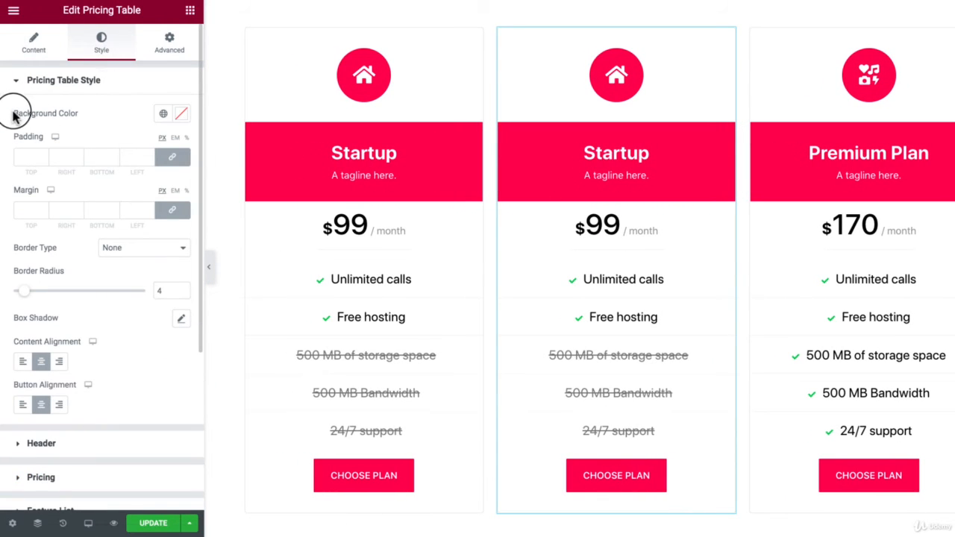
pyautogui.click(184, 113)
pyautogui.moveTo(102, 229); pyautogui.dragTo(0, 310)
pyautogui.click(57, 103)
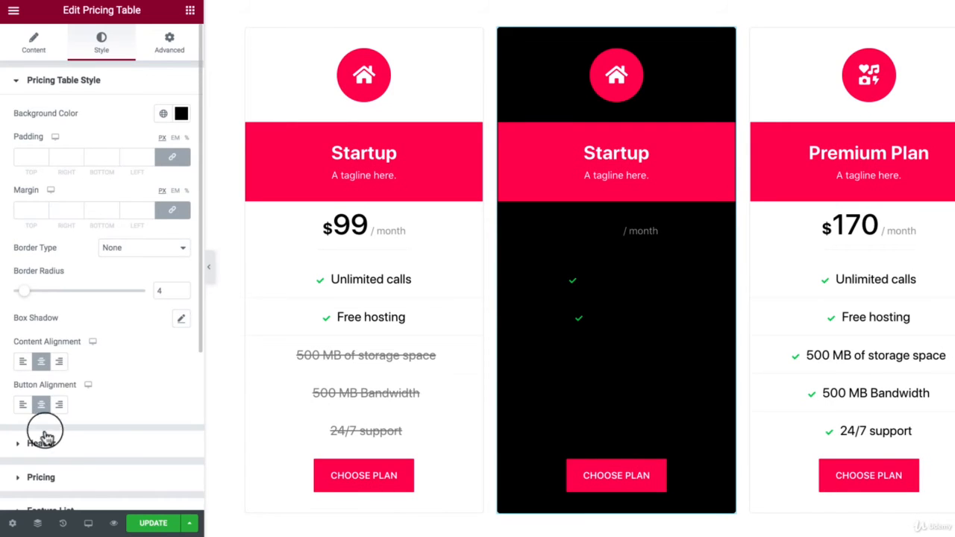
# Set the title background color in the middle table's header to grey.
pyautogui.click(44, 439)
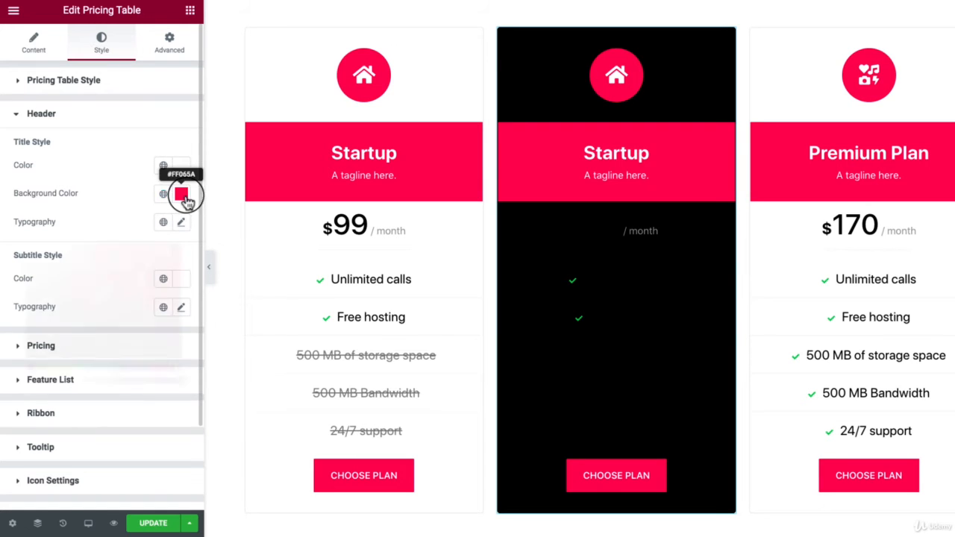
pyautogui.click(182, 194)
pyautogui.moveTo(43, 249); pyautogui.dragTo(2, 306)
pyautogui.click(89, 113)
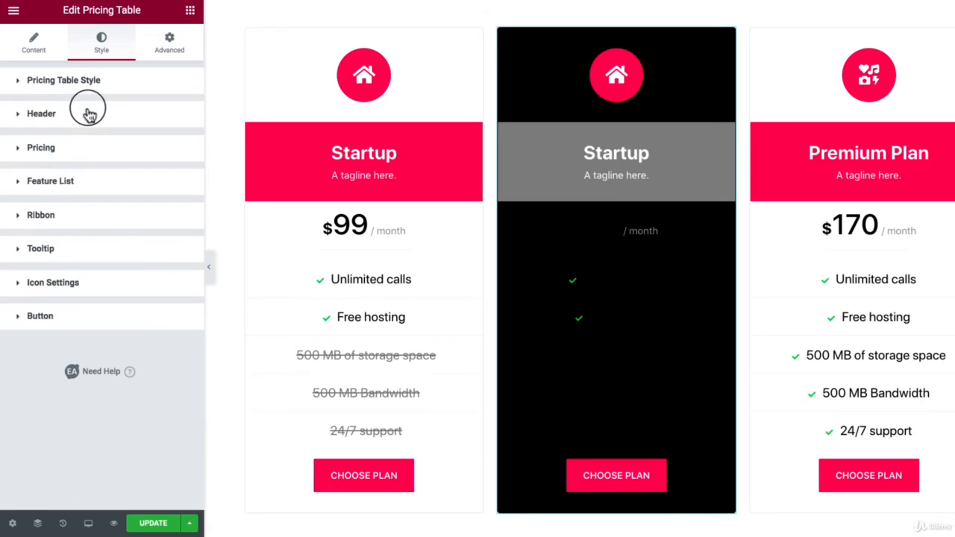
# Set the middle table's original price color to white.
pyautogui.click(43, 148)
pyautogui.click(181, 209)
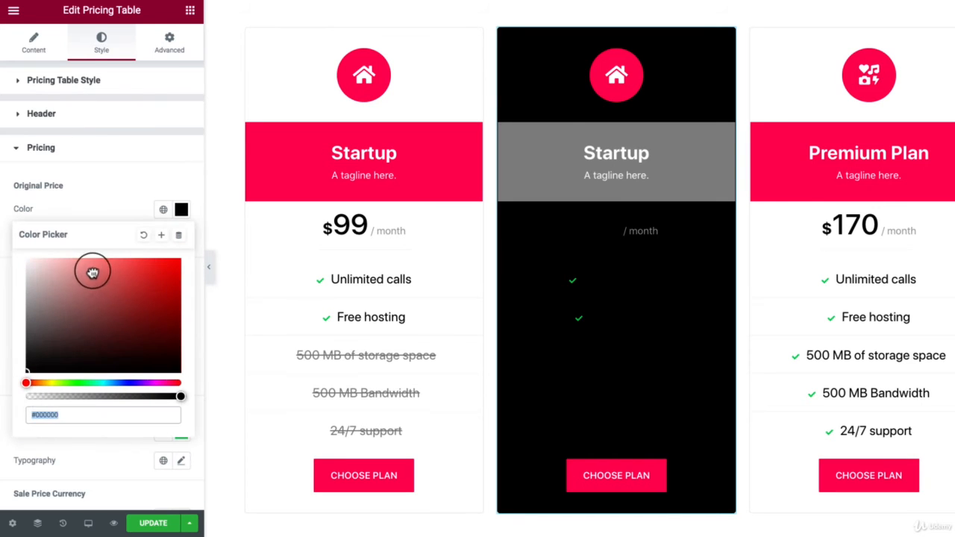
pyautogui.moveTo(92, 270); pyautogui.dragTo(17, 245)
pyautogui.click(67, 212)
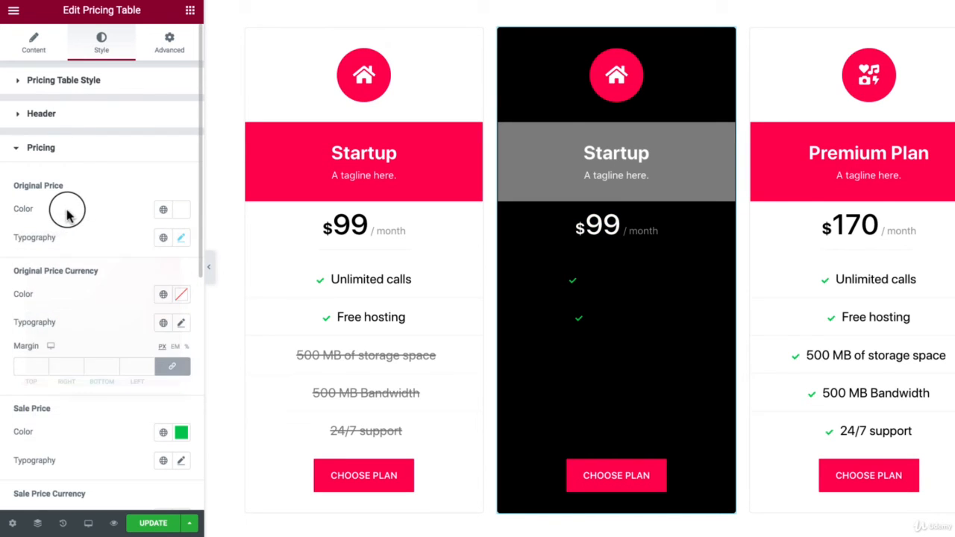
pyautogui.click(58, 147)
# Set the middle table's feature list text color to white (#FFFFFF).
pyautogui.click(62, 182)
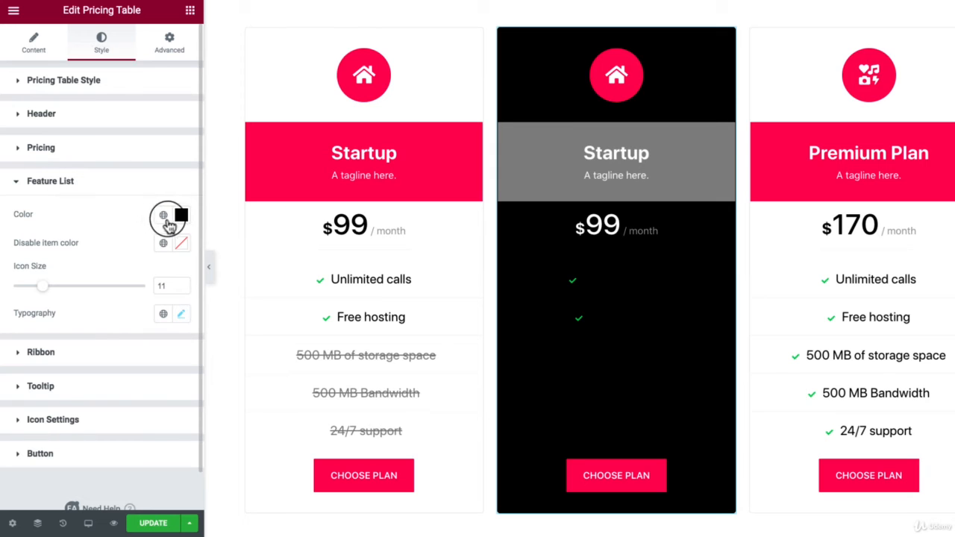
pyautogui.click(169, 222)
pyautogui.moveTo(136, 266); pyautogui.dragTo(2, 247)
pyautogui.click(39, 224)
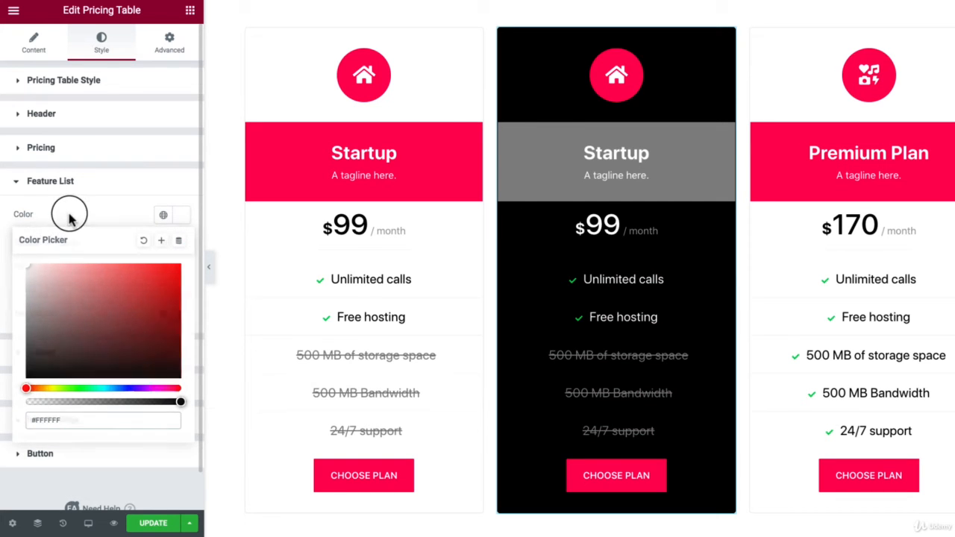
# Make the middle table's "500 MB of storage space" feature item active.
pyautogui.click(33, 48)
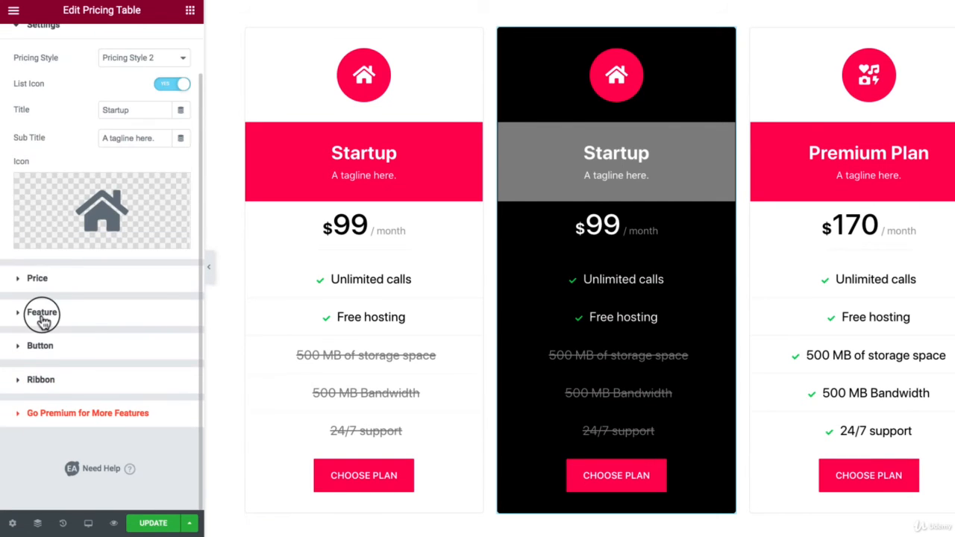
pyautogui.click(38, 279)
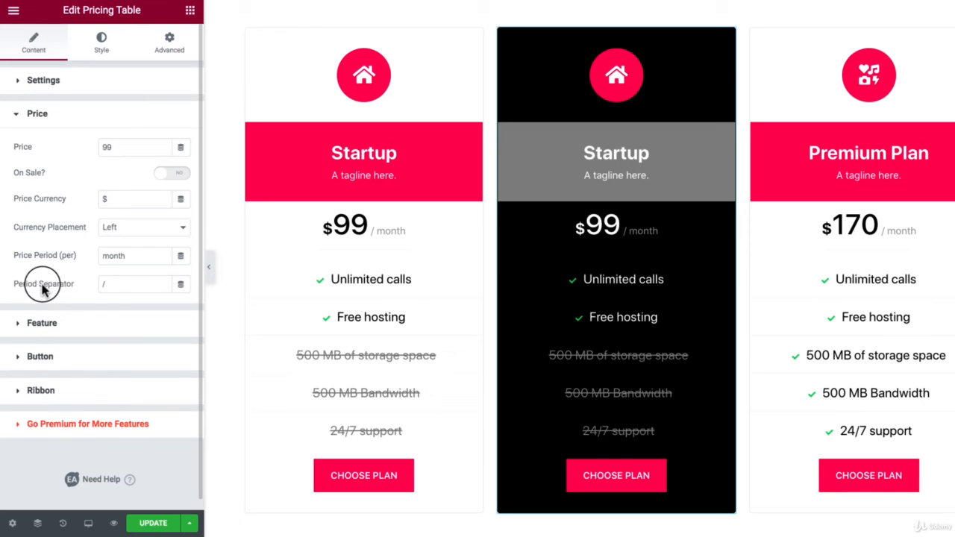
pyautogui.click(39, 323)
pyautogui.scroll(-2, 45, 262)
pyautogui.click(46, 206)
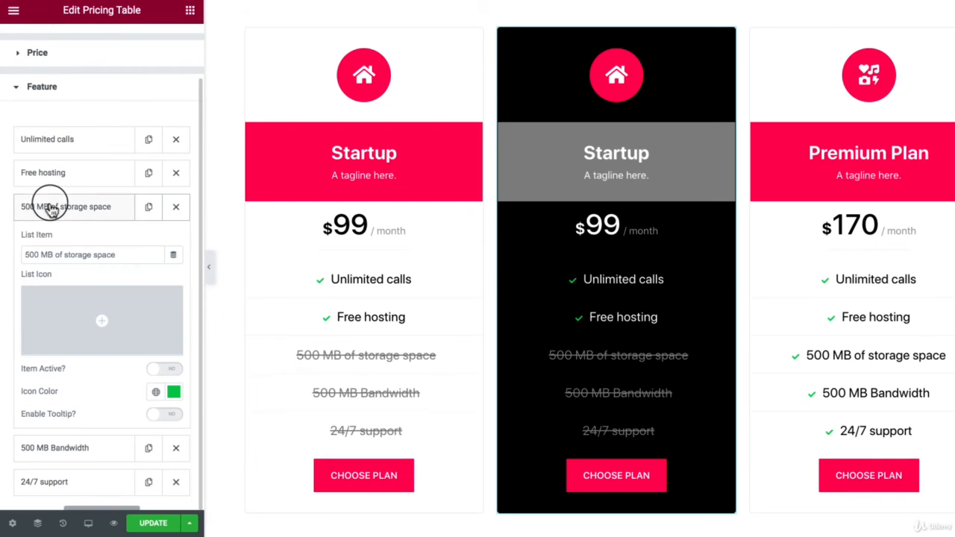
pyautogui.click(160, 372)
# Add the Check icon to the middle table's "500 MB of storage space" feature item.
pyautogui.click(158, 302)
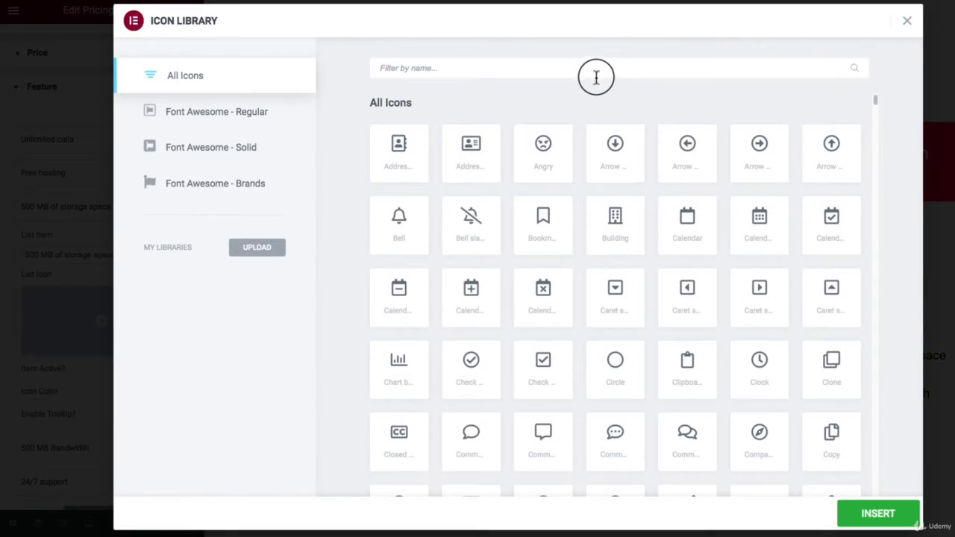
pyautogui.write('check')
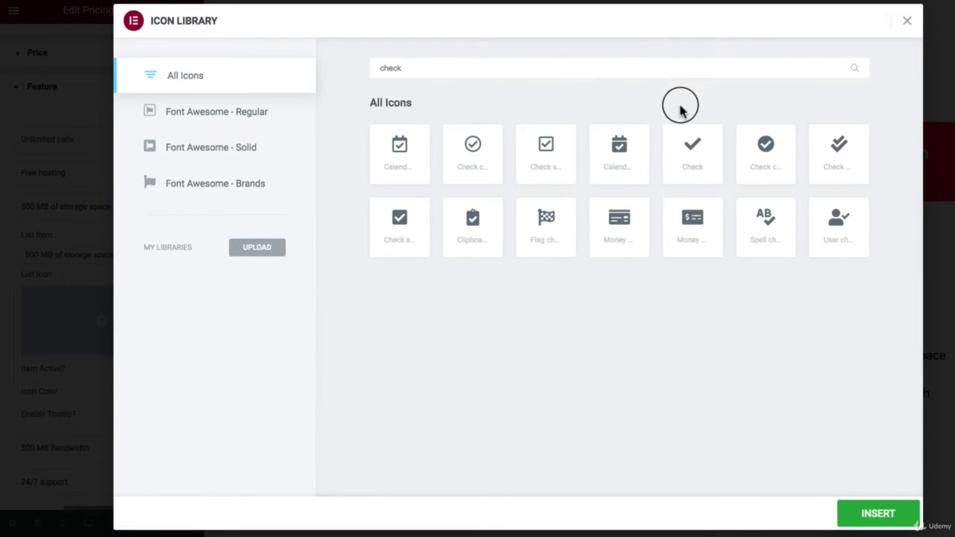
pyautogui.click(694, 157)
pyautogui.click(873, 515)
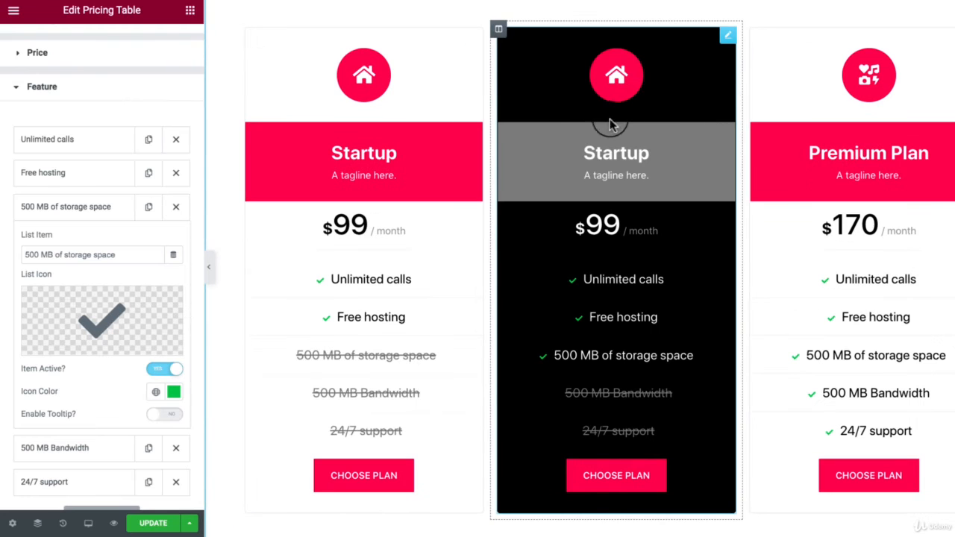
# Mark the middle pricing table as featured in its ribbon settings.
pyautogui.rightClick(714, 81)
pyautogui.click(720, 82)
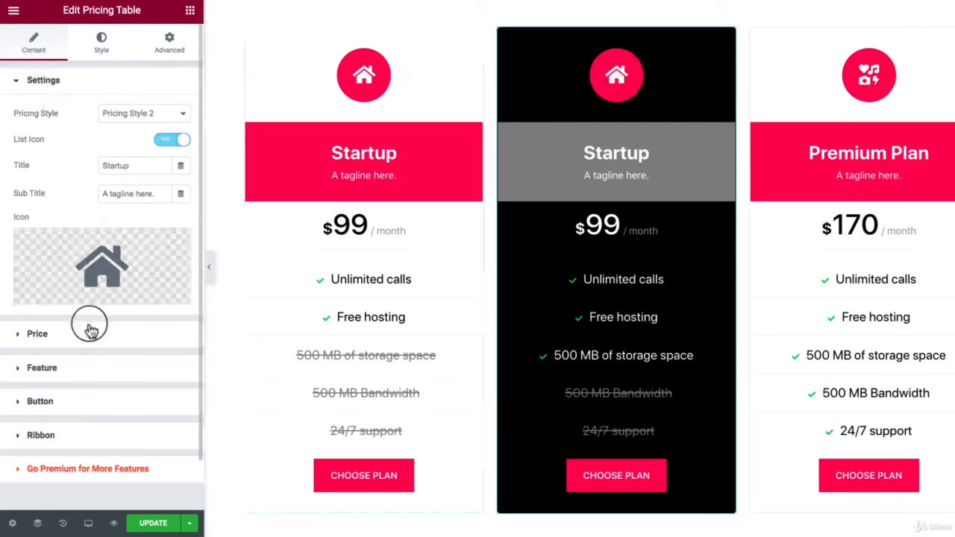
pyautogui.click(37, 435)
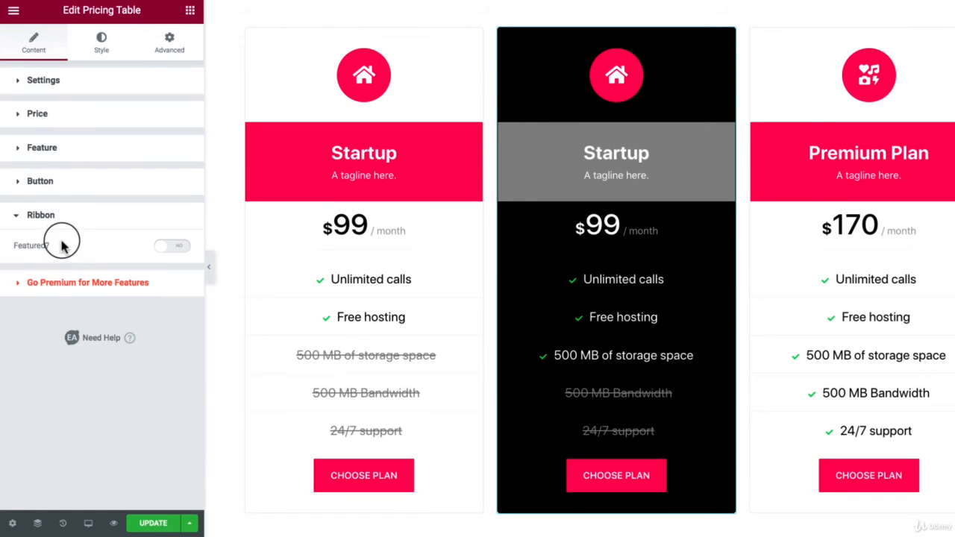
pyautogui.click(173, 252)
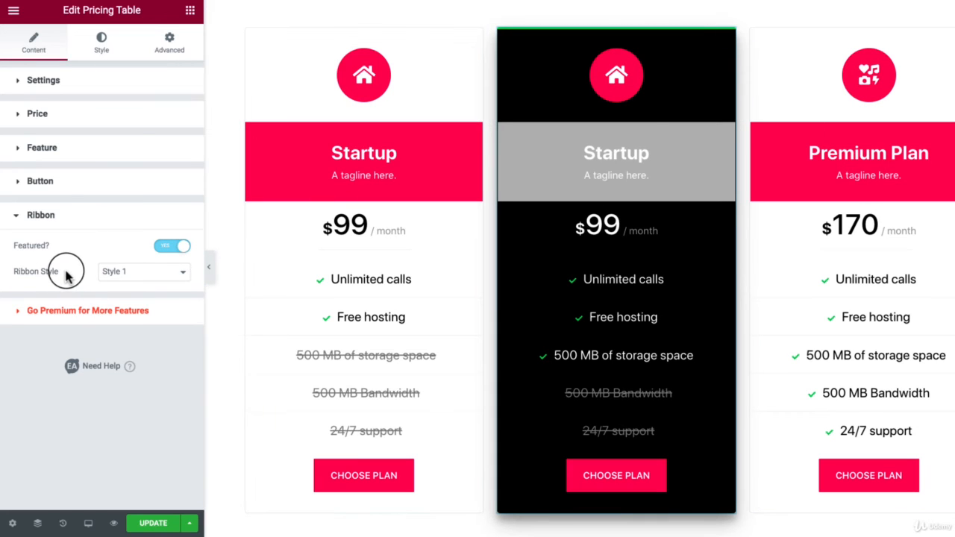
# Try the available ribbon styles on the middle table and set it to Style 4.
pyautogui.moveTo(65, 275); pyautogui.dragTo(22, 271)
pyautogui.click(127, 273)
pyautogui.click(140, 278)
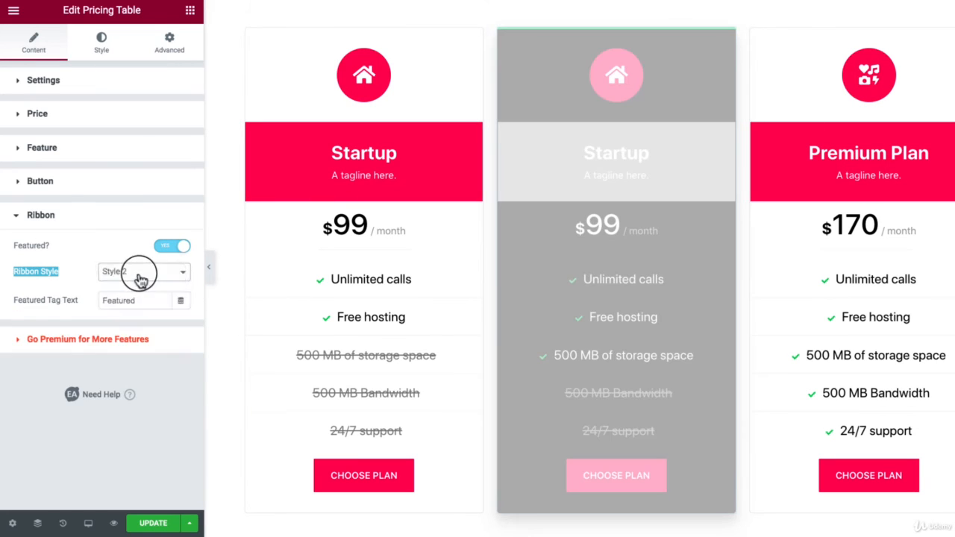
pyautogui.click(140, 278)
pyautogui.click(142, 286)
pyautogui.click(141, 273)
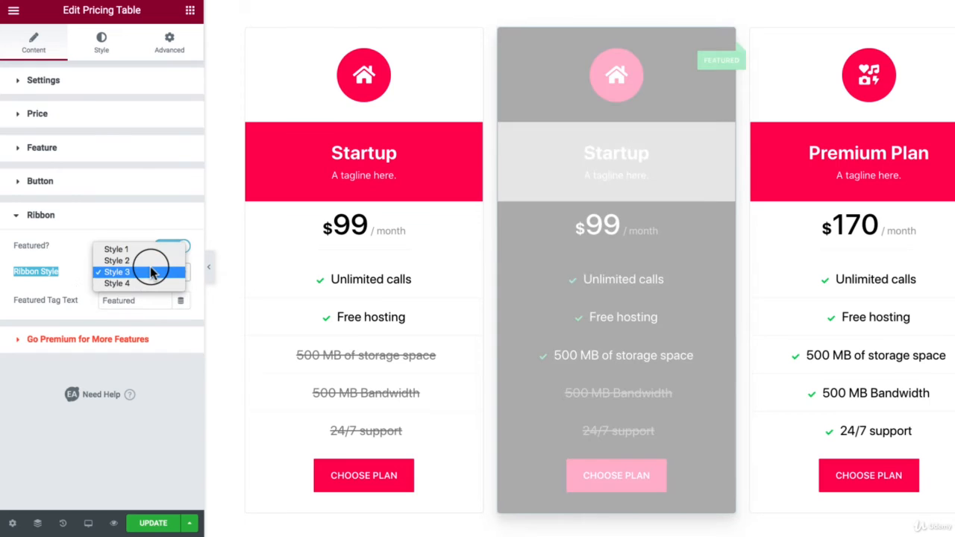
pyautogui.click(140, 282)
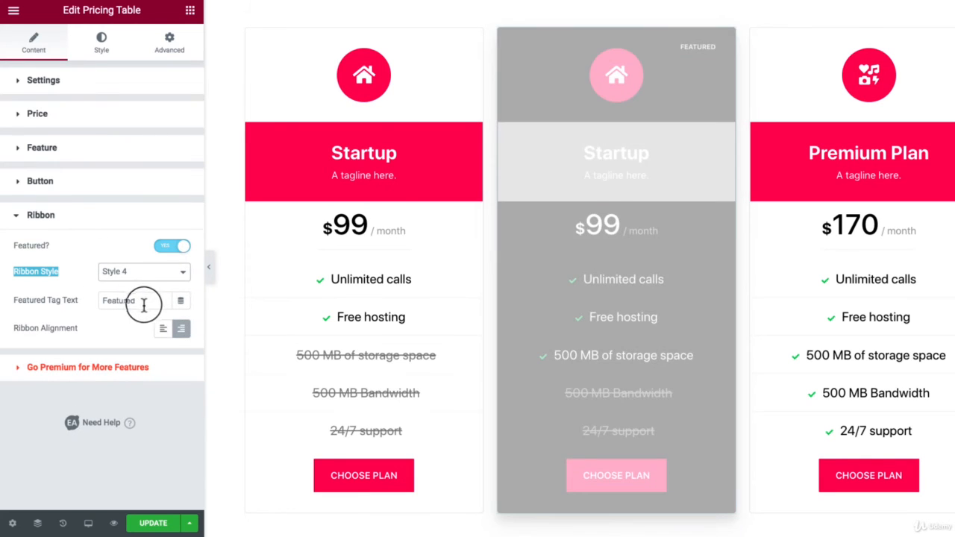
pyautogui.click(210, 262)
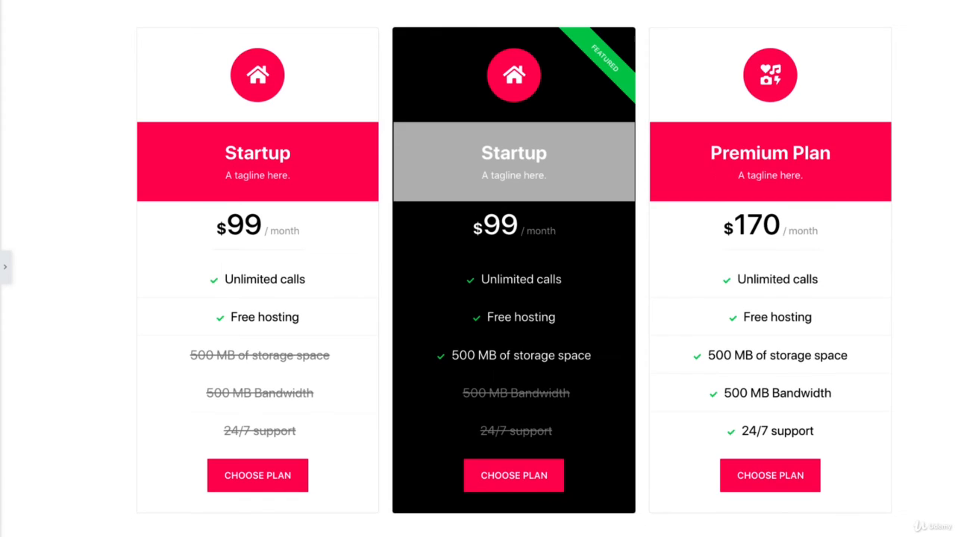
pyautogui.click(4, 269)
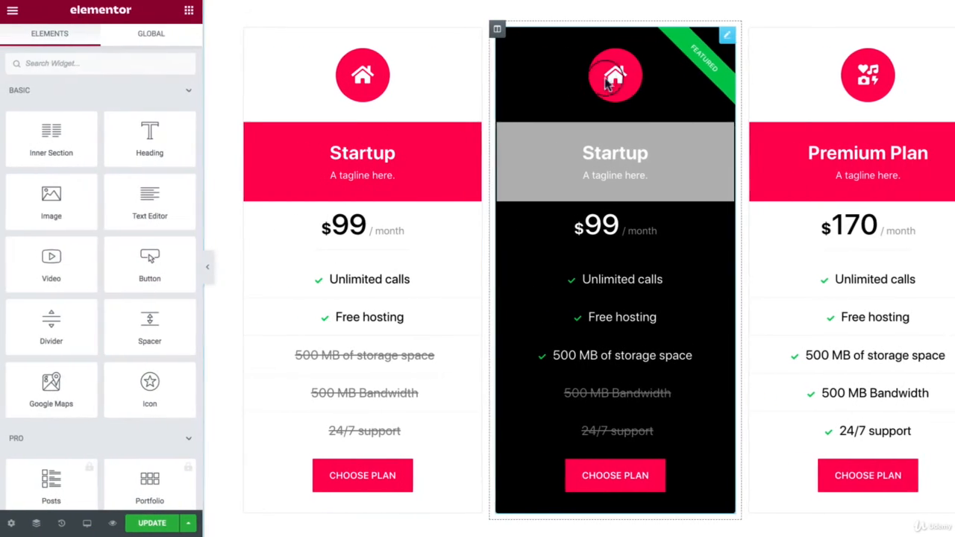
# Set the middle table's ribbon background to the global pink-red color and its font size to 13.
pyautogui.click(701, 60)
pyautogui.click(106, 62)
pyautogui.scroll(-5, 22, 298)
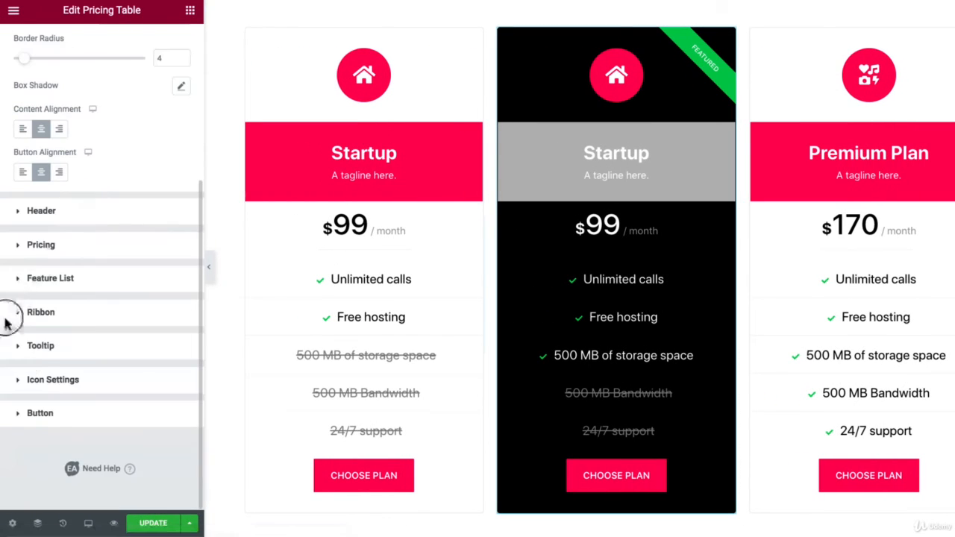
pyautogui.click(41, 310)
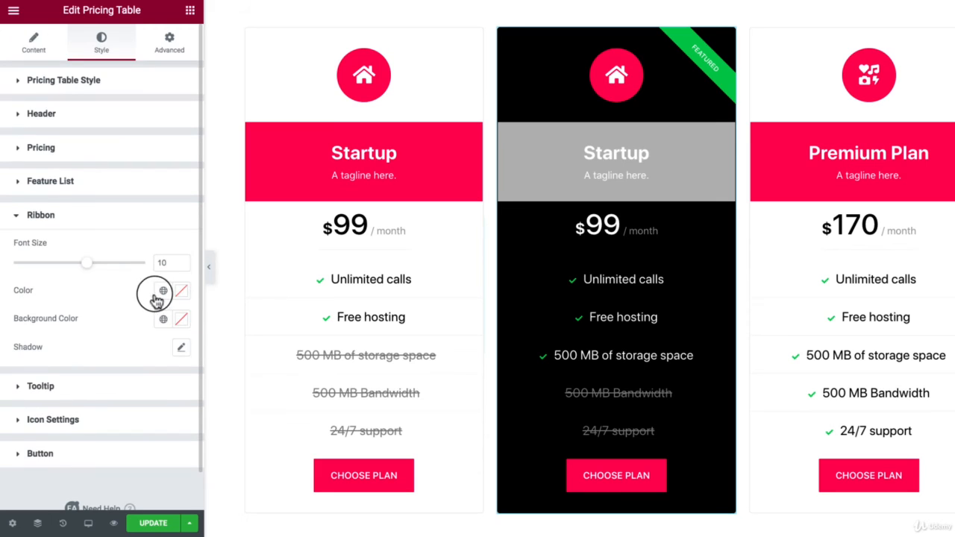
pyautogui.click(163, 319)
pyautogui.click(52, 478)
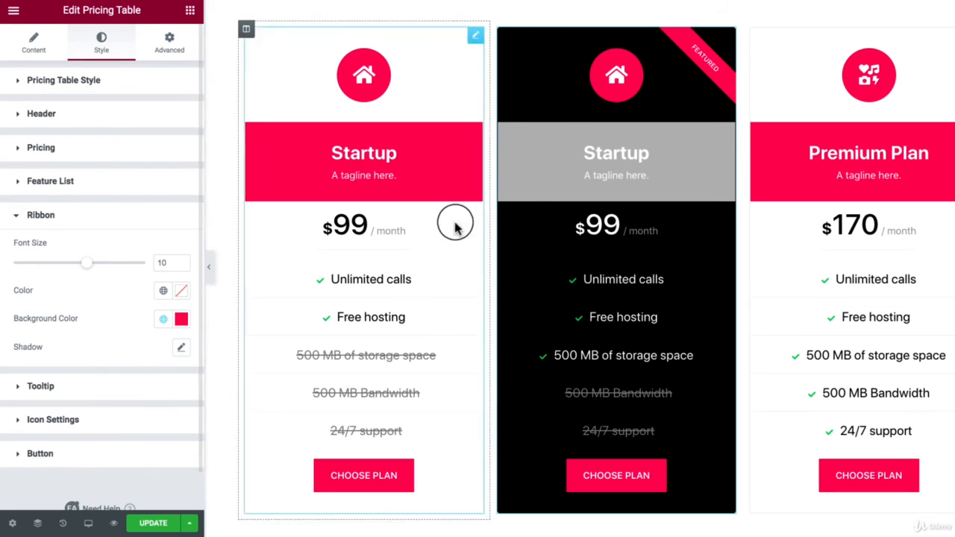
pyautogui.moveTo(94, 266)
pyautogui.mouseDown()
pyautogui.moveTo(119, 267)
pyautogui.moveTo(106, 267)
pyautogui.mouseUp()
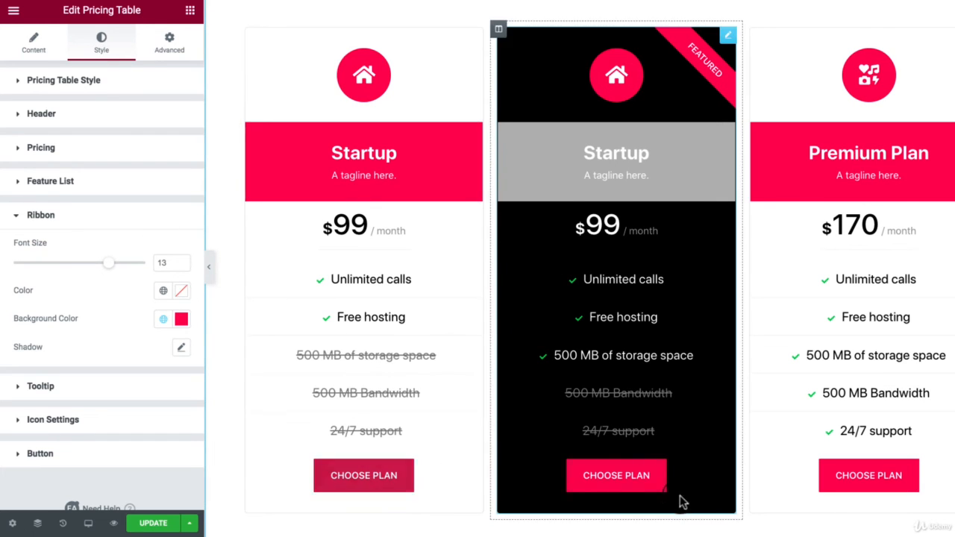
# Review the page header and the three pricing tables with the editing panel hidden.
pyautogui.click(210, 265)
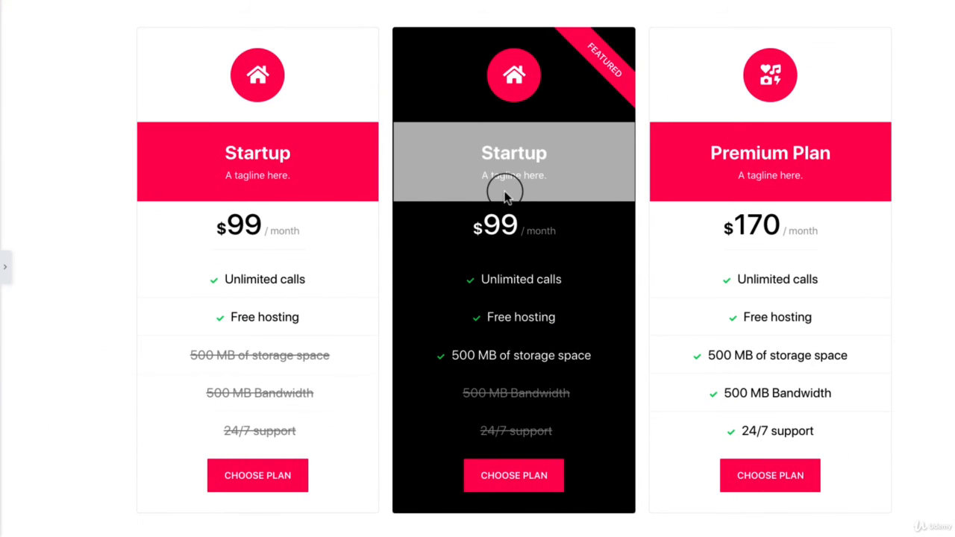
pyautogui.scroll(5, 504, 196)
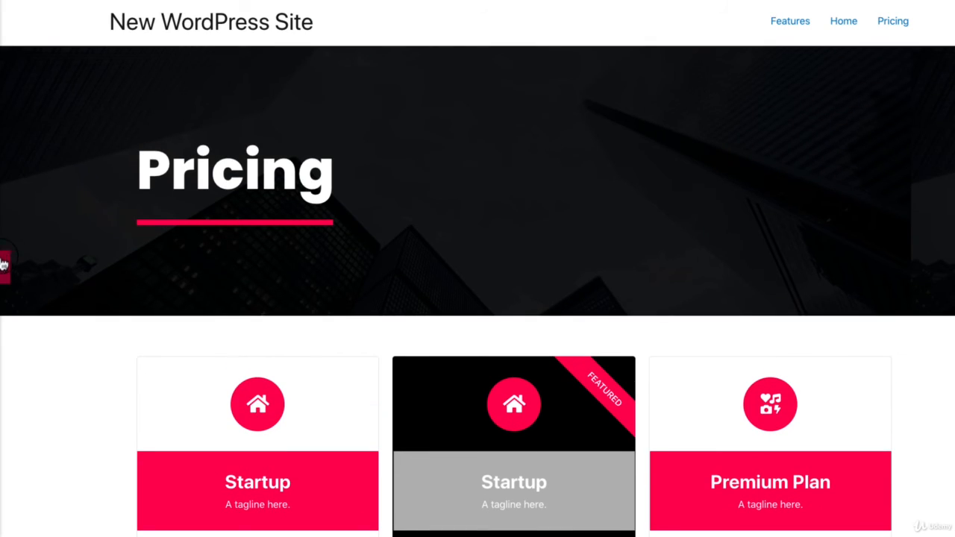
pyautogui.click(4, 265)
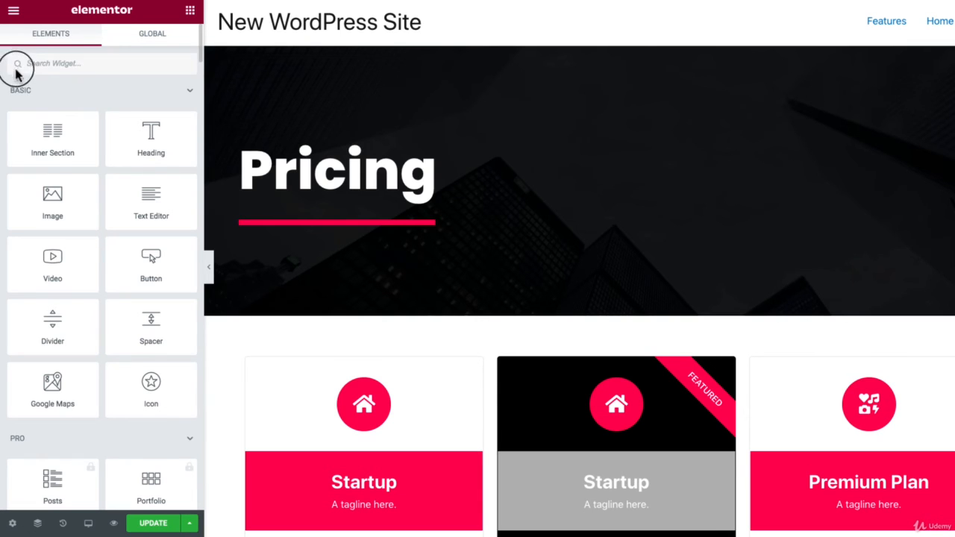
# Insert a new single-column section between the page header and the pricing tables.
pyautogui.click(608, 312)
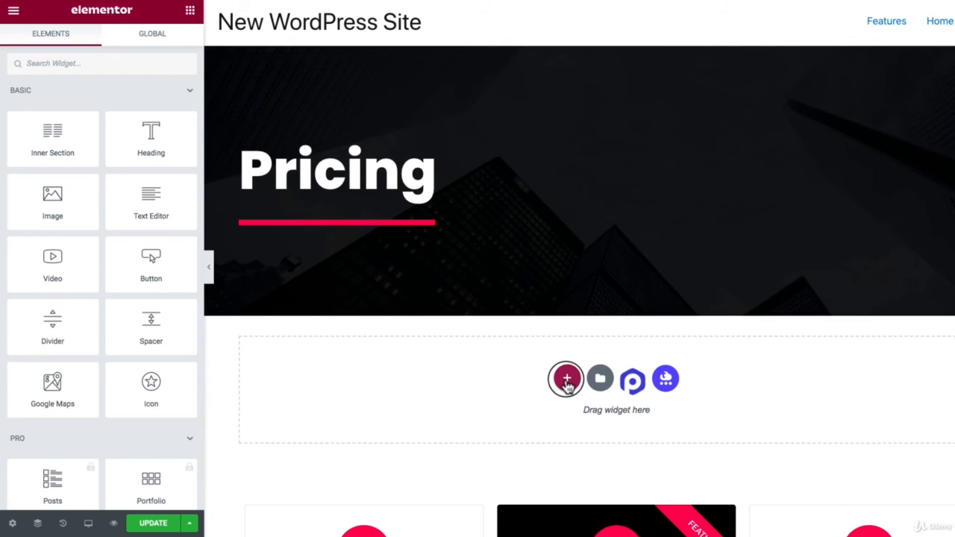
pyautogui.click(567, 380)
pyautogui.click(430, 416)
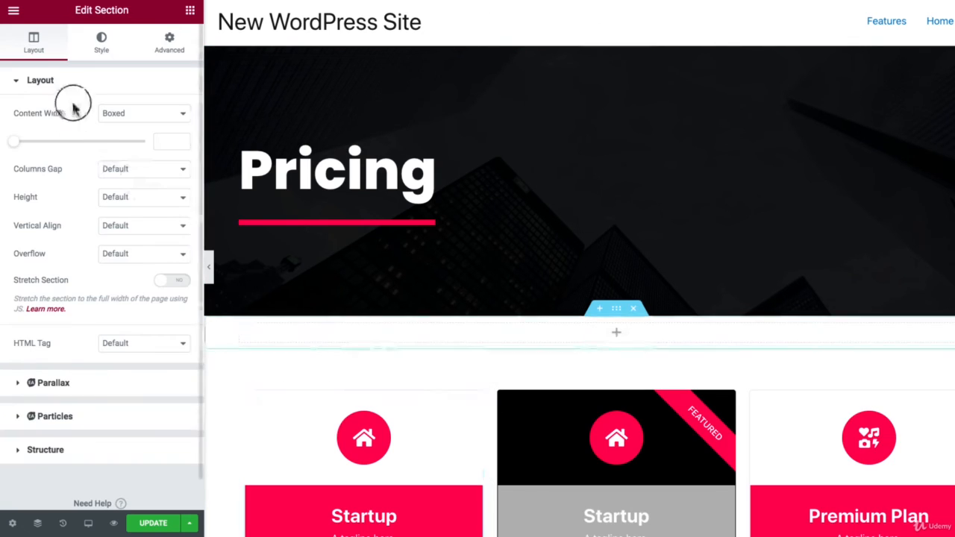
# Copy the Pricing heading from the page header into the new empty section.
pyautogui.click(423, 232)
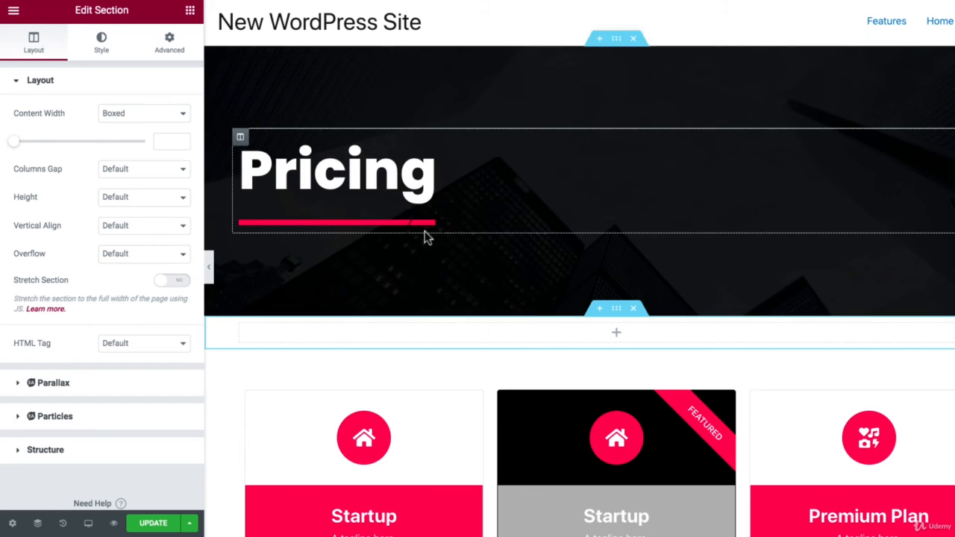
pyautogui.rightClick(446, 329)
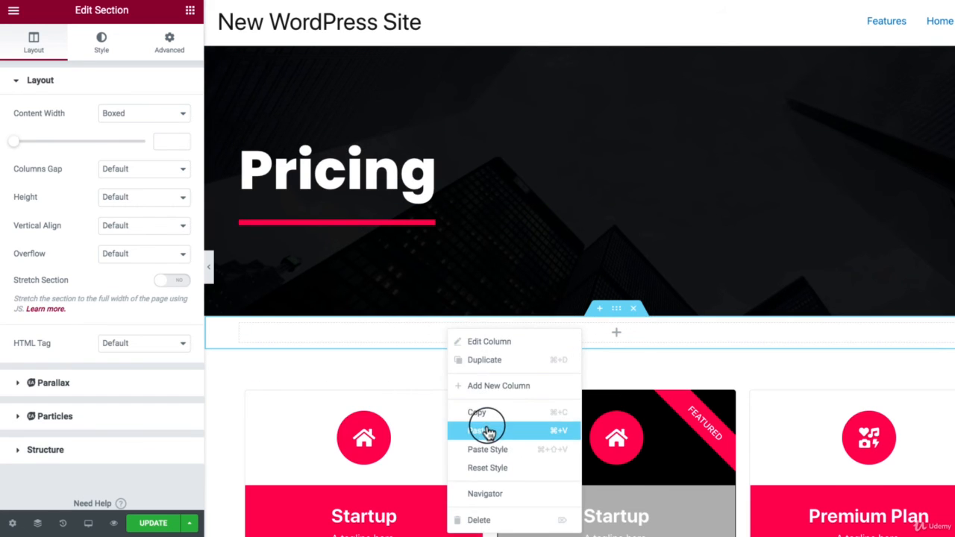
pyautogui.click(481, 430)
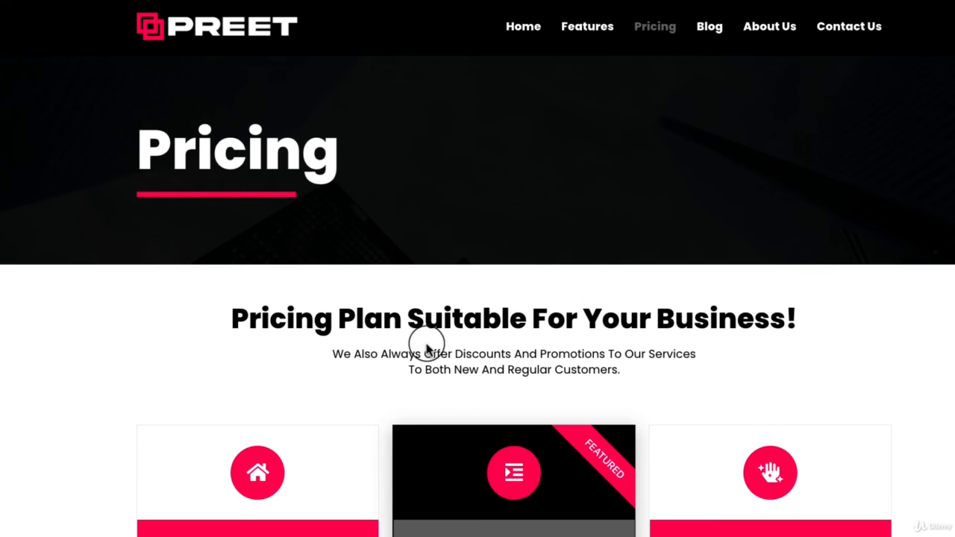
# Replace the pasted heading's text with "Pricing Plan Suitable For Your Business!" copied from the reference Pricing page.
pyautogui.tripleClick(423, 313)
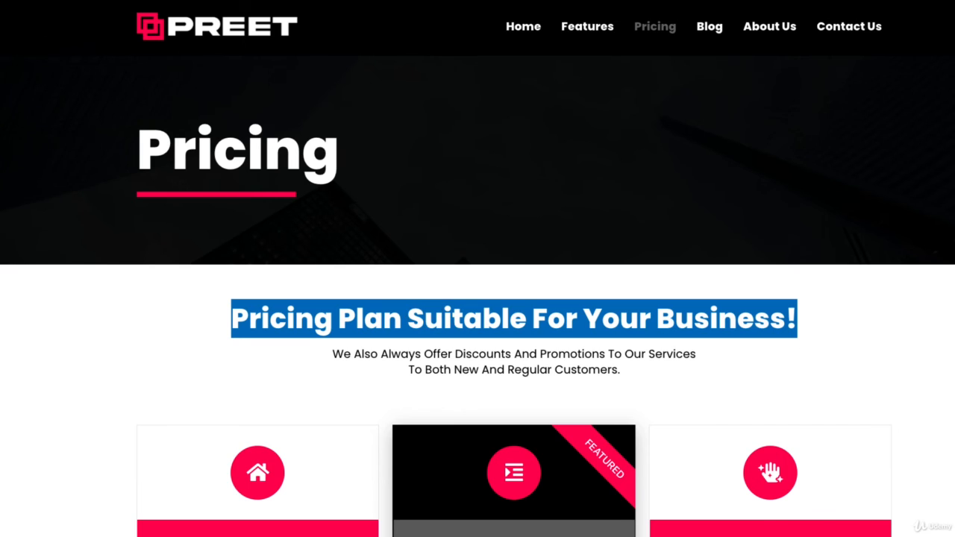
pyautogui.click(63, 130)
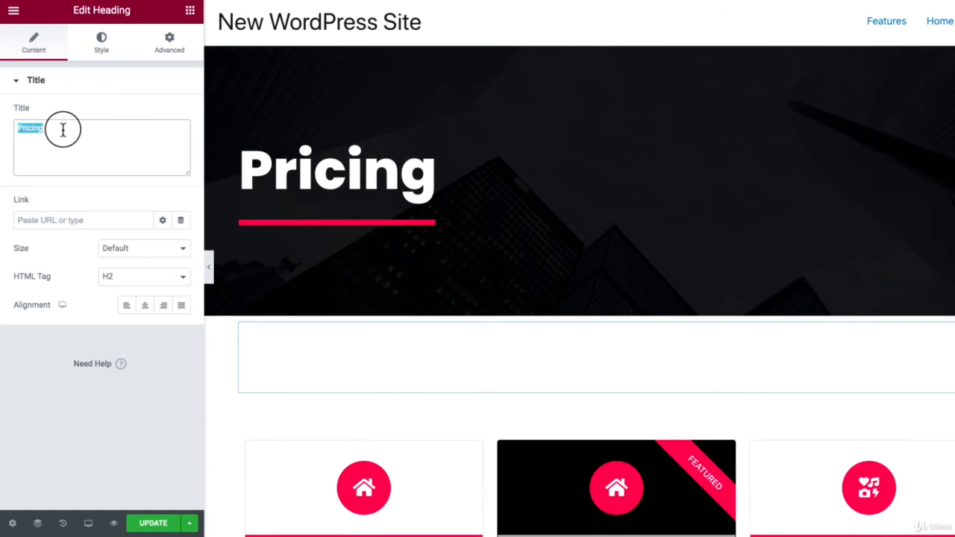
pyautogui.hotkey('ctrl', 'v')
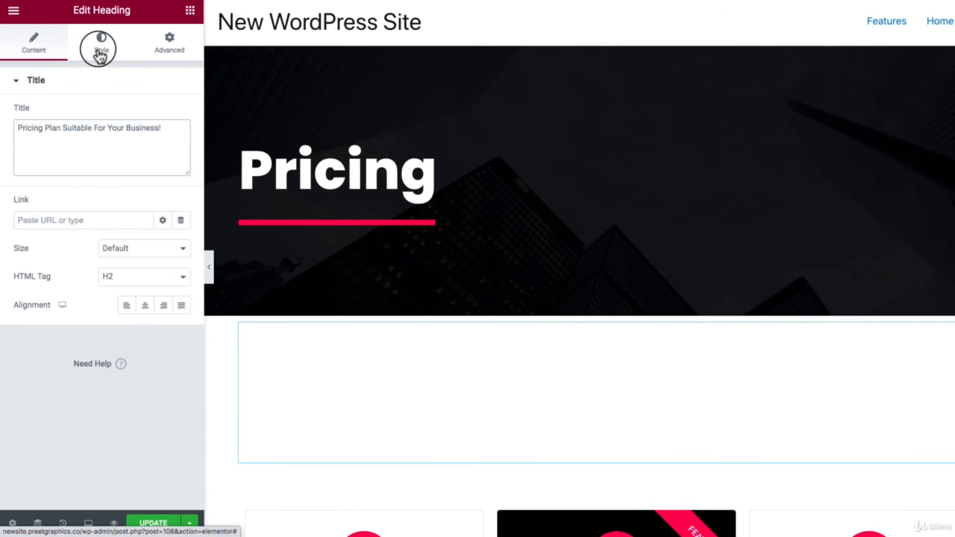
# Set the new heading's text color to black and its font size to 38 px.
pyautogui.click(100, 53)
pyautogui.click(181, 114)
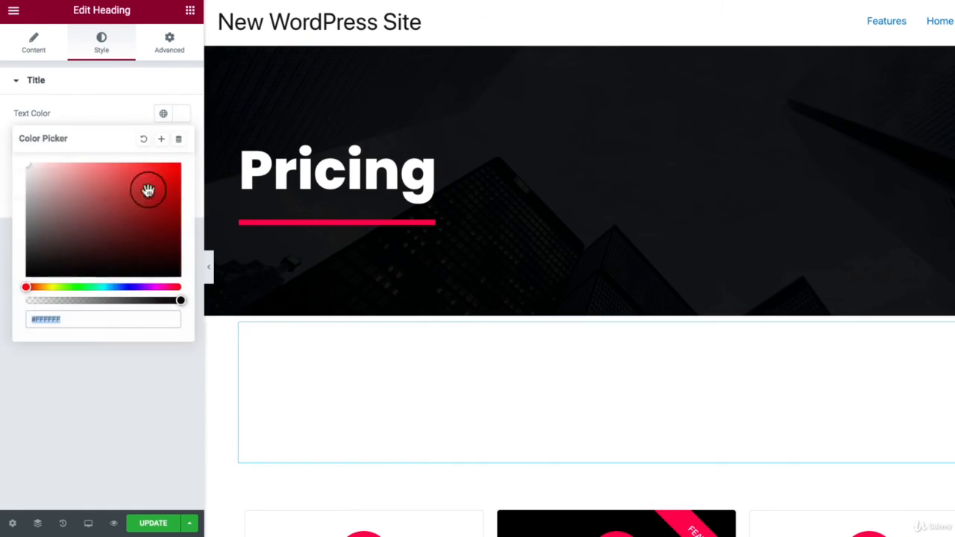
pyautogui.moveTo(147, 190); pyautogui.dragTo(3, 324)
pyautogui.click(3, 324)
pyautogui.click(181, 142)
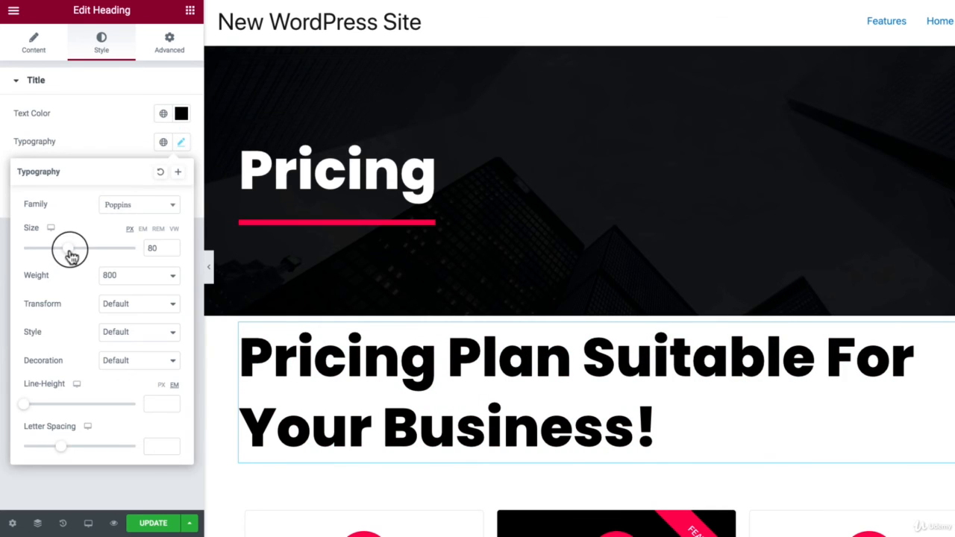
pyautogui.moveTo(69, 252); pyautogui.dragTo(45, 249)
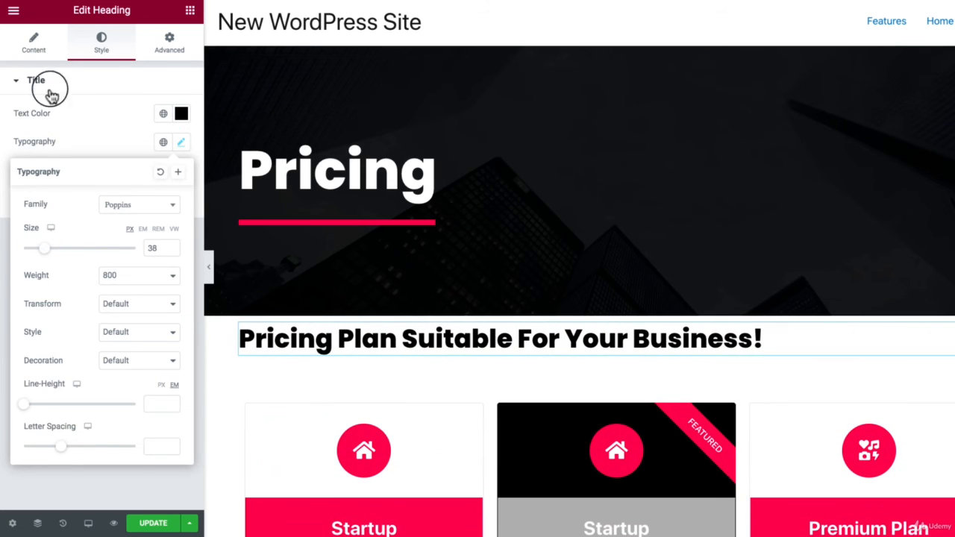
# Center the "Pricing Plan Suitable For Your Business!" heading and duplicate it directly below.
pyautogui.click(32, 43)
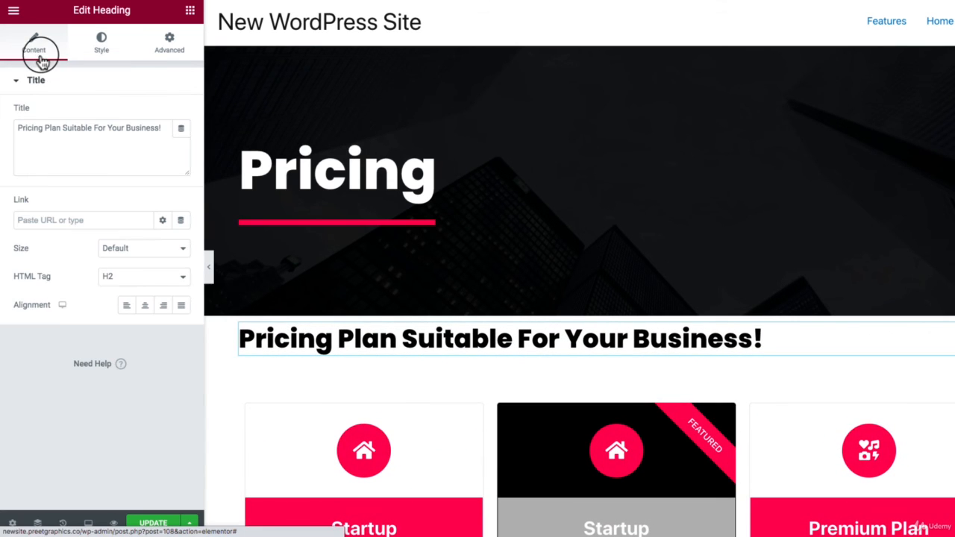
pyautogui.click(144, 306)
pyautogui.scroll(-1, 559, 324)
pyautogui.rightClick(561, 307)
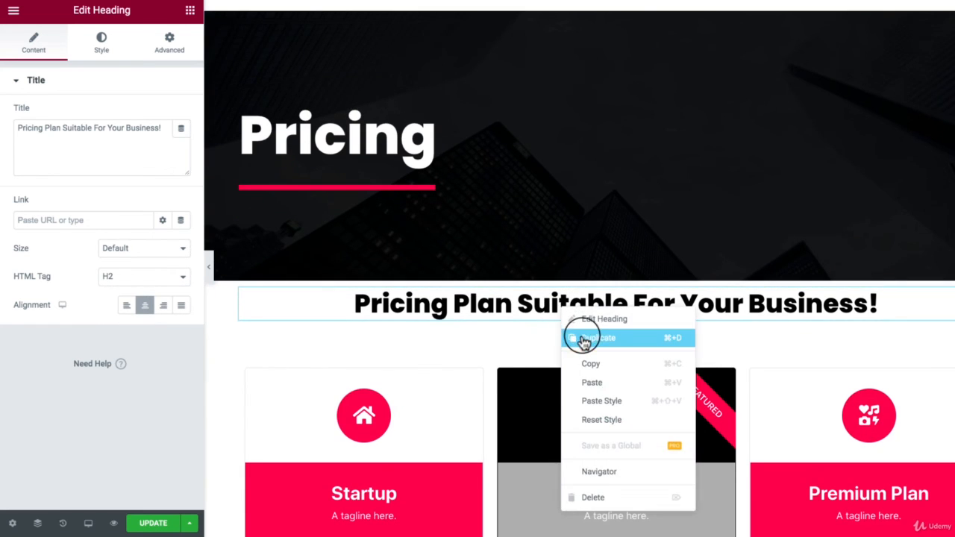
pyautogui.click(583, 340)
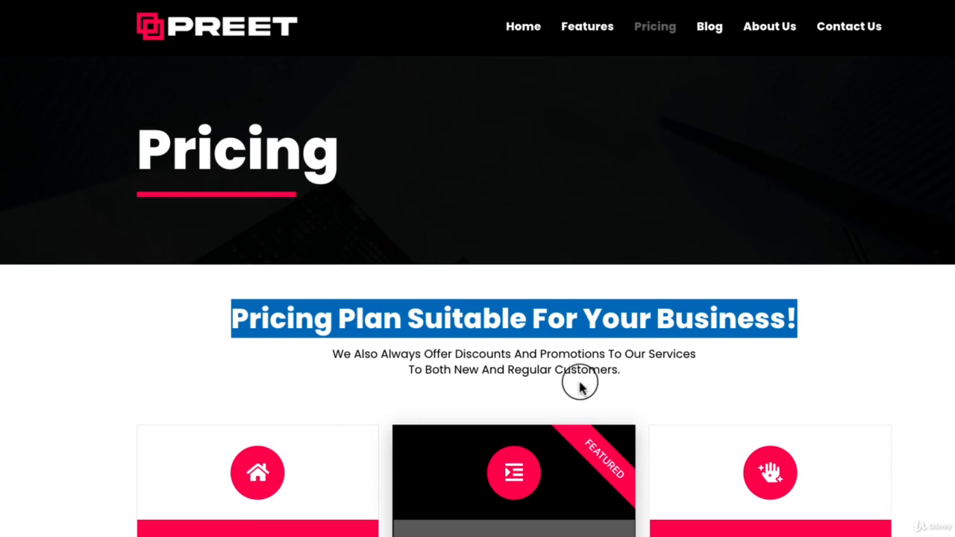
# Replace the duplicate heading's text with the reference page's line "We Also Always Offer Discounts And Promotions To Our Services To Both New And Regular Customers.".
pyautogui.moveTo(618, 371); pyautogui.dragTo(356, 357)
pyautogui.tripleClick(335, 354)
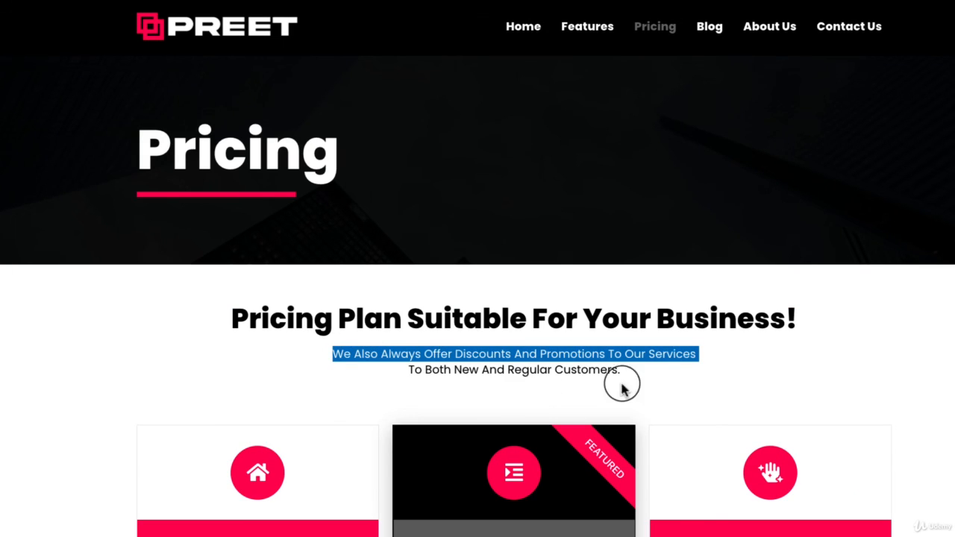
pyautogui.moveTo(621, 387); pyautogui.dragTo(332, 351)
pyautogui.rightClick(398, 357)
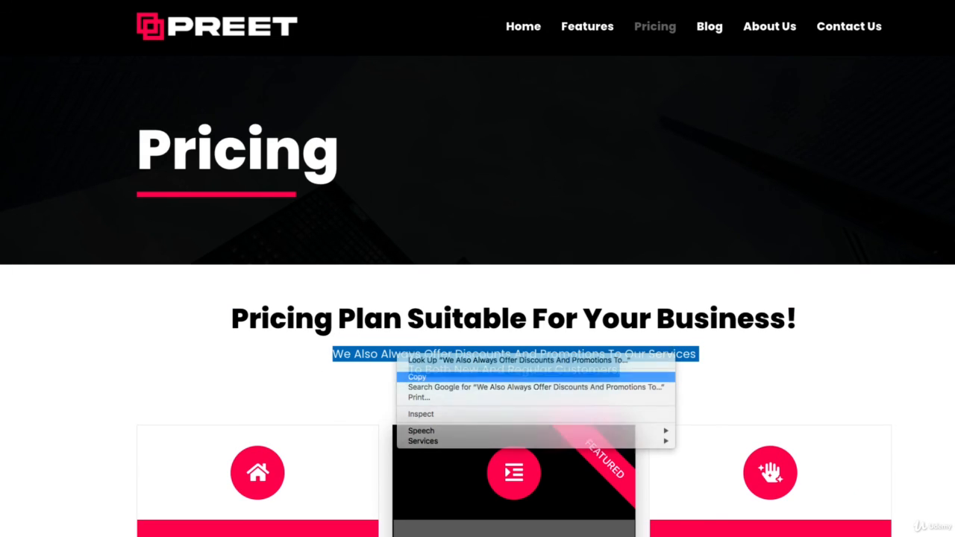
pyautogui.click(417, 377)
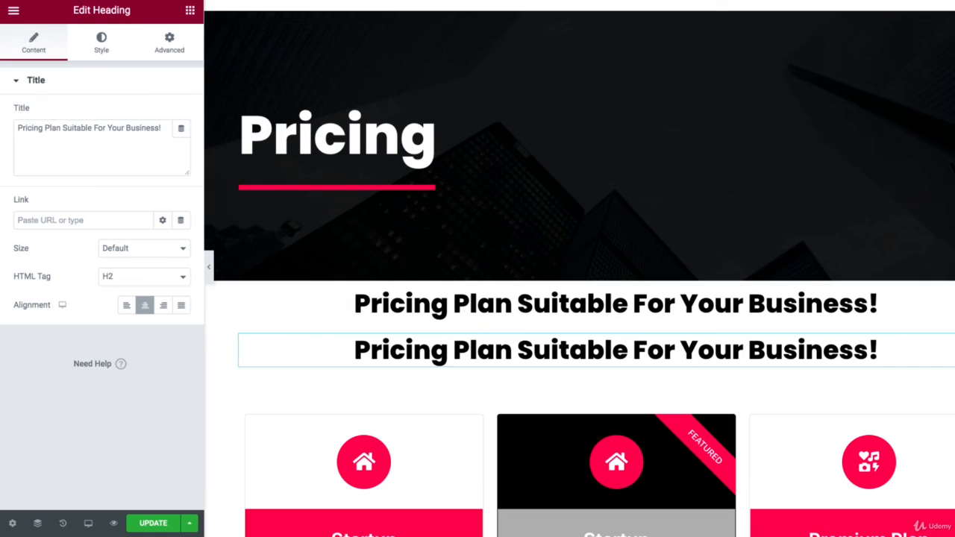
pyautogui.click(60, 126)
pyautogui.press('super+a')
pyautogui.press('super+v')
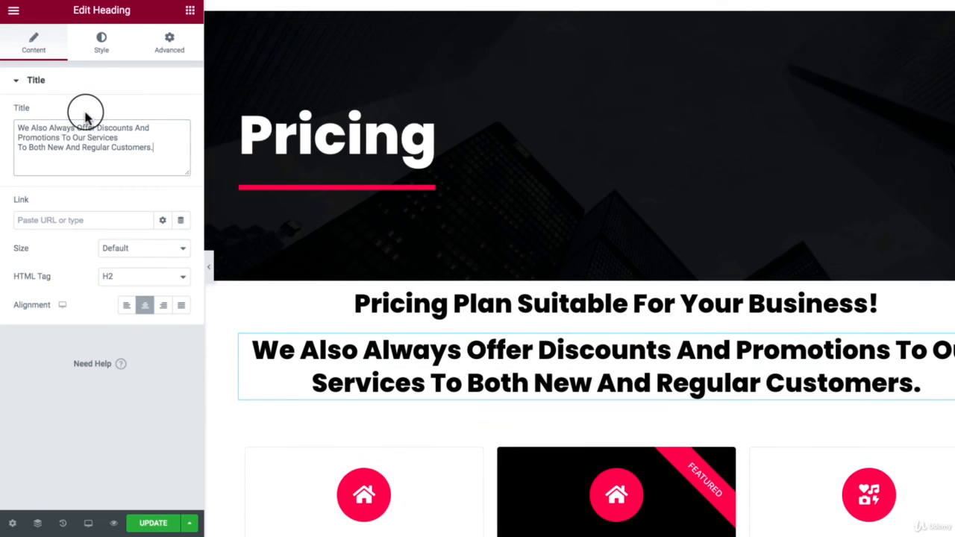
# Set the subheading's font size to 15 px and its weight to Normal.
pyautogui.click(105, 46)
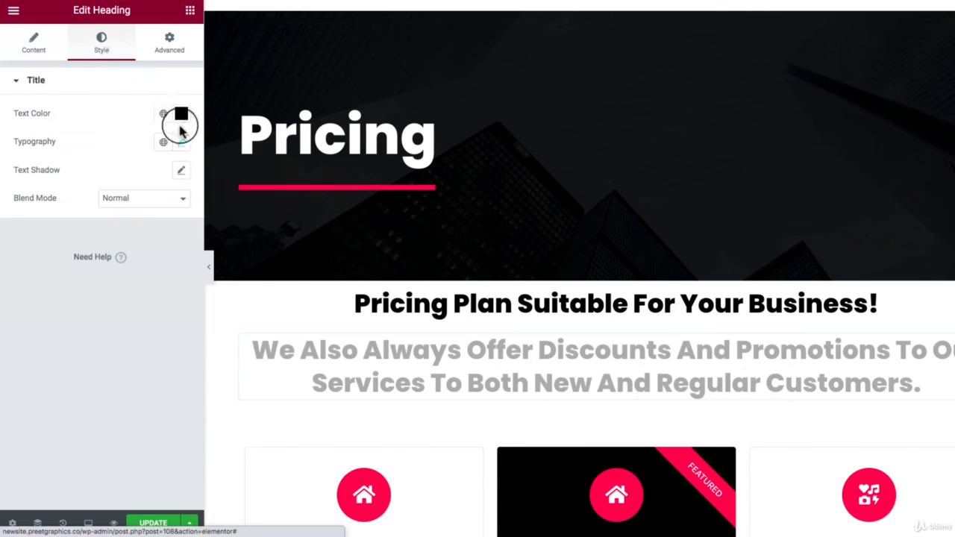
pyautogui.click(183, 142)
pyautogui.moveTo(51, 250); pyautogui.dragTo(33, 249)
pyautogui.click(115, 280)
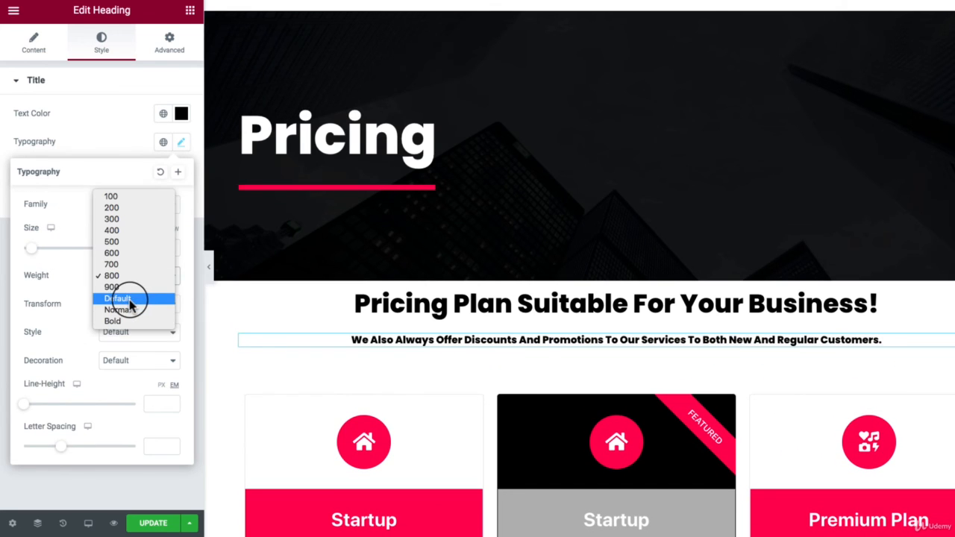
pyautogui.click(118, 311)
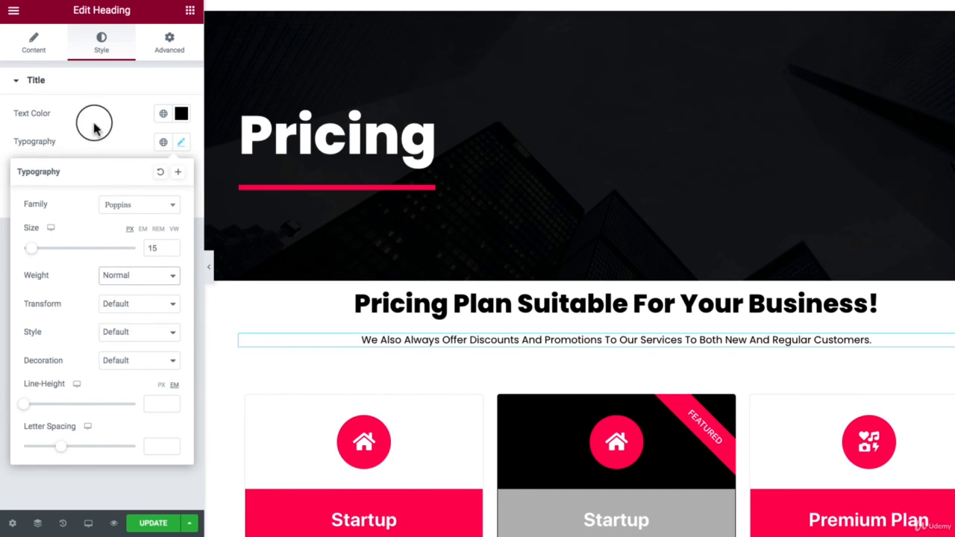
# Insert a <br> line break after "Services" in the subheading text.
pyautogui.click(44, 52)
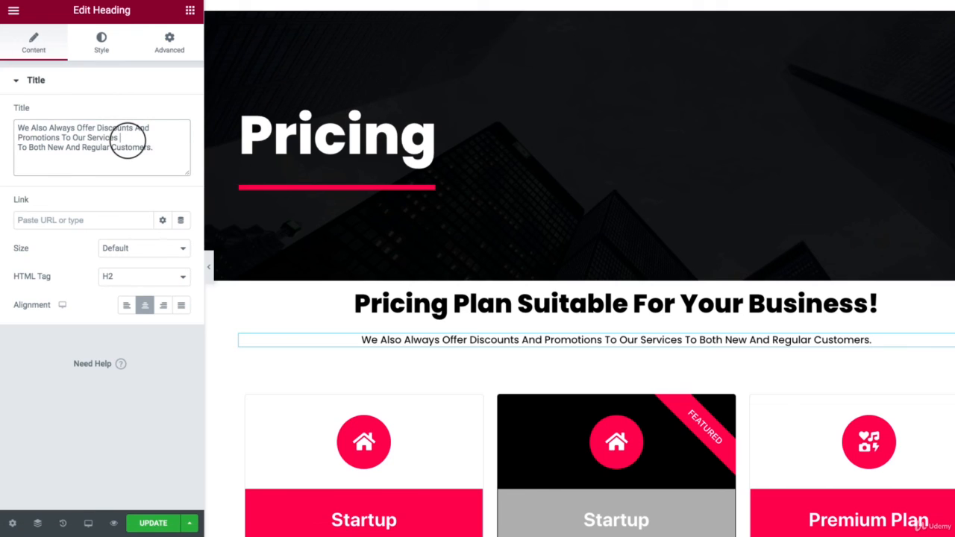
pyautogui.write('<')
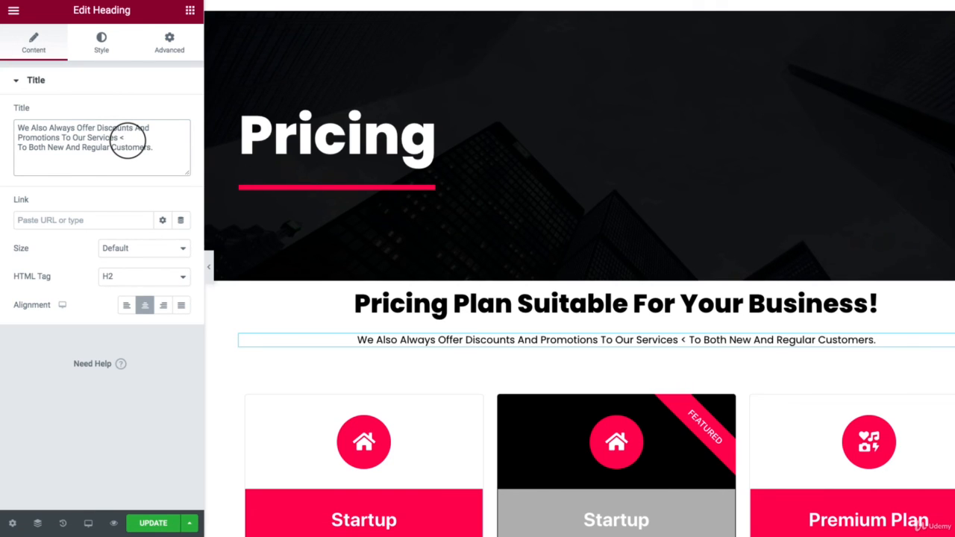
pyautogui.write('br')
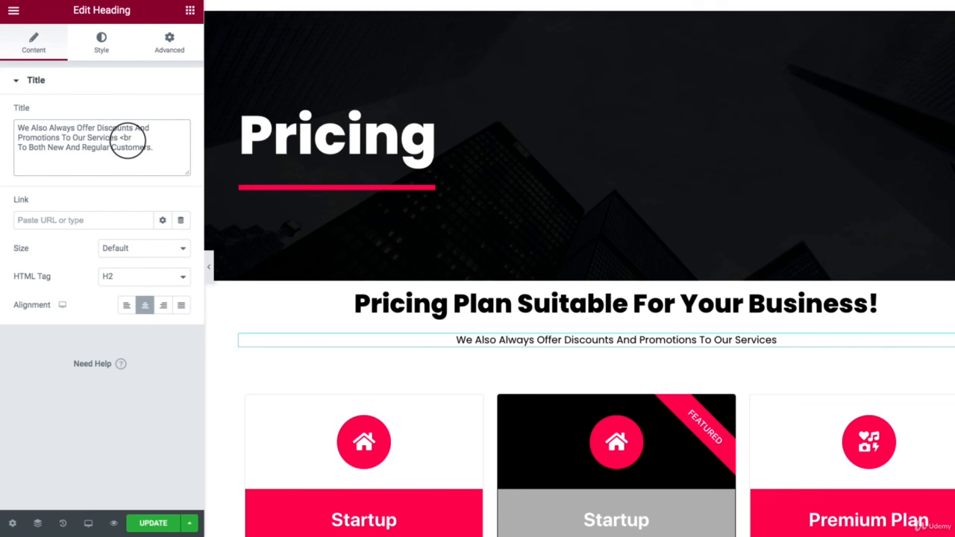
pyautogui.write('>')
pyautogui.scroll(-1, 855, 315)
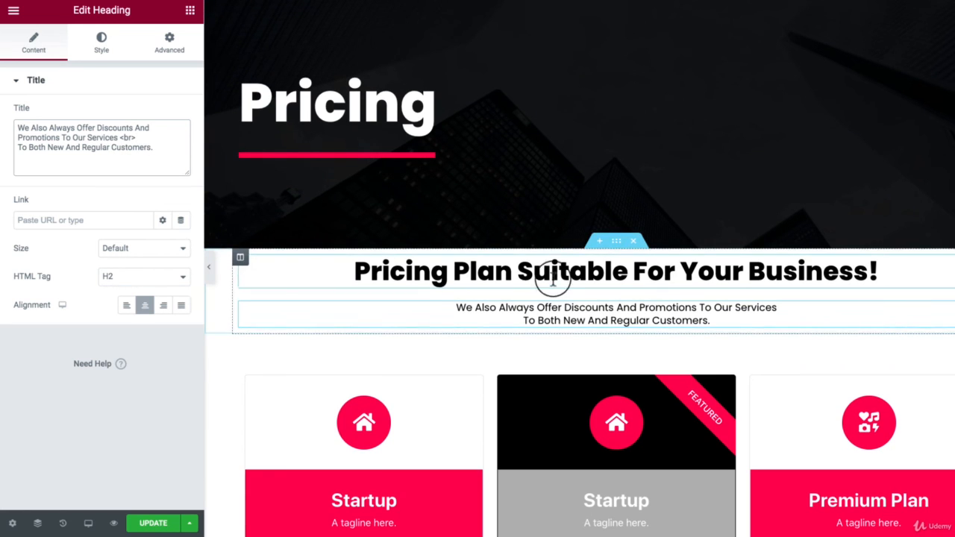
pyautogui.rightClick(619, 245)
pyautogui.click(636, 272)
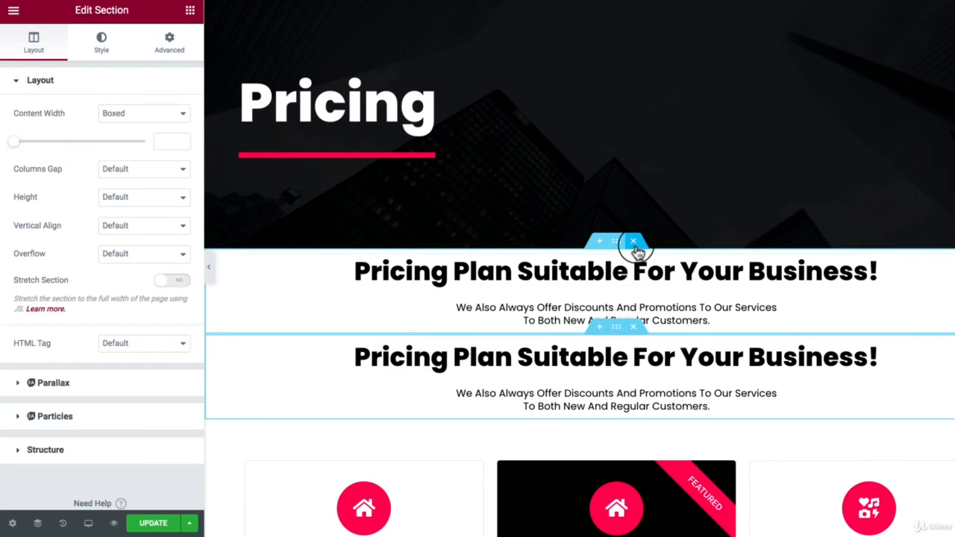
pyautogui.click(633, 249)
# Set the padding of the section holding the two headings to 10 px on all sides.
pyautogui.rightClick(621, 246)
pyautogui.click(613, 243)
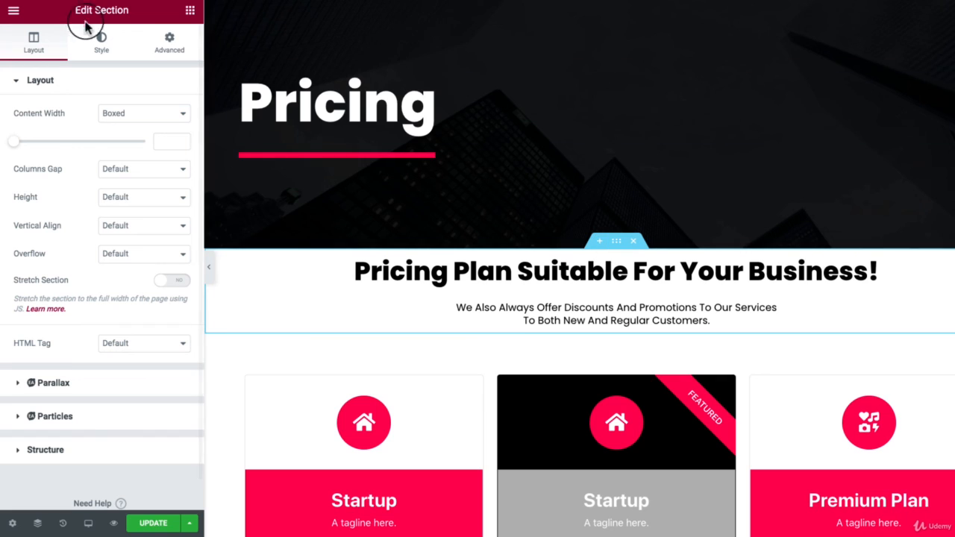
pyautogui.click(166, 43)
pyautogui.click(23, 181)
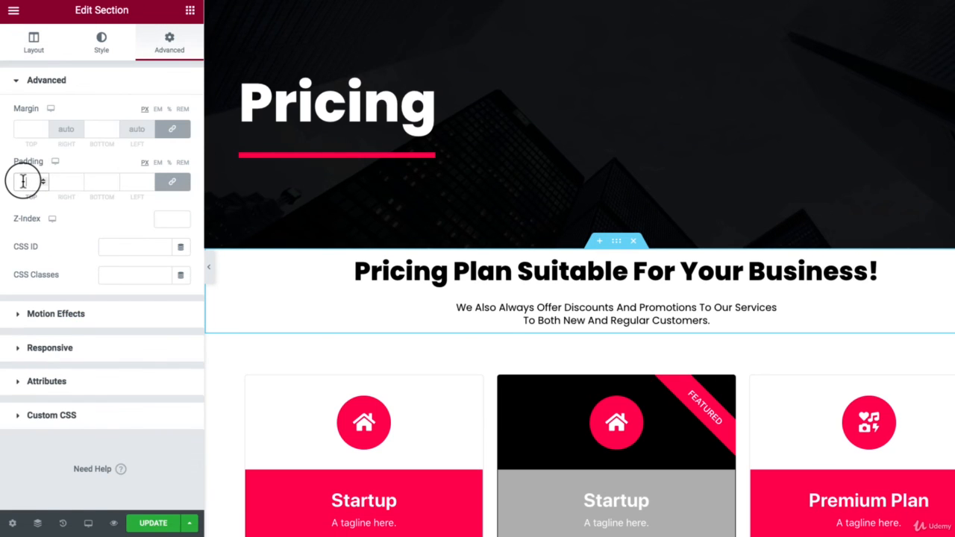
pyautogui.write('10')
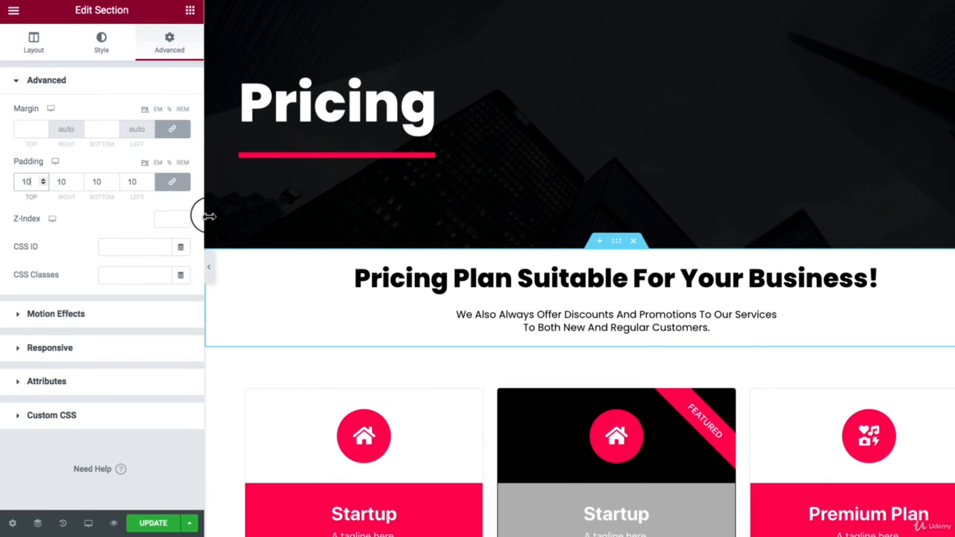
# Preview the page with the editing panel hidden, and examine what follows the pricing tables on the reference page.
pyautogui.click(209, 267)
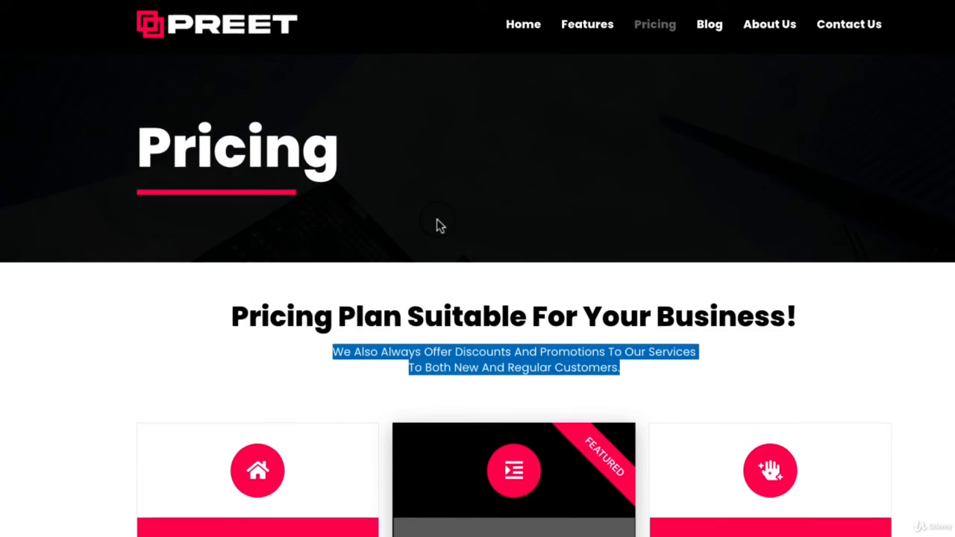
pyautogui.scroll(-10, 439, 226)
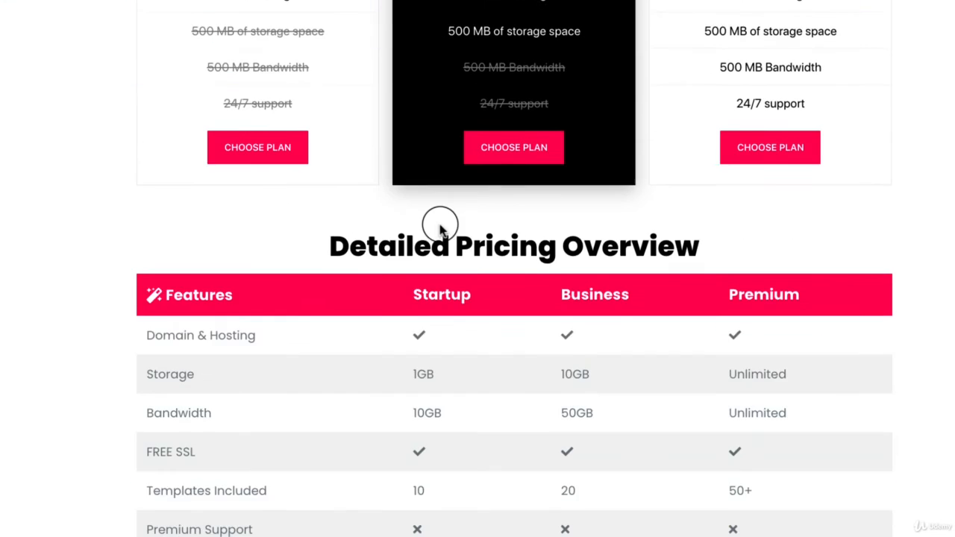